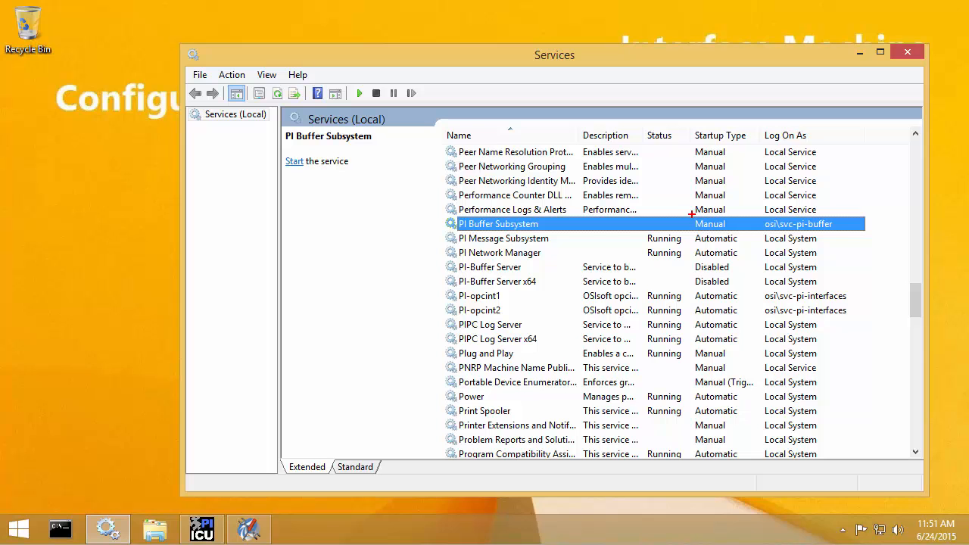
Step: Check that PI Buffer Subsystem has Manual startup and a dedicated logon account, then minimize Services
{"action": "left_click_drag", "start_coordinate": [693, 216], "coordinate": [740, 232]}
{"action": "left_click", "coordinate": [861, 53]}
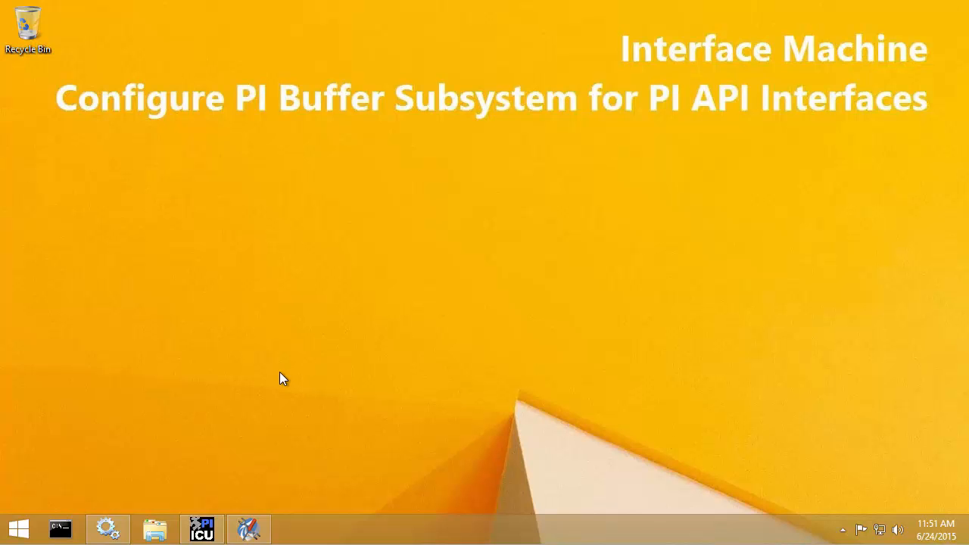
Step: Bring PI ICU forward and launch Tools > Buffering for the opcint2 interface
{"action": "left_click", "coordinate": [200, 533]}
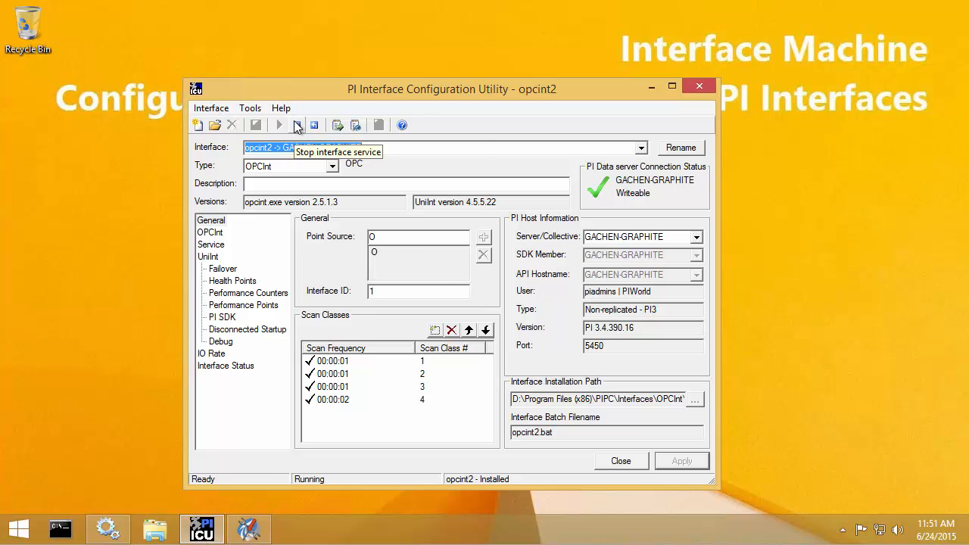
{"action": "left_click", "coordinate": [250, 109]}
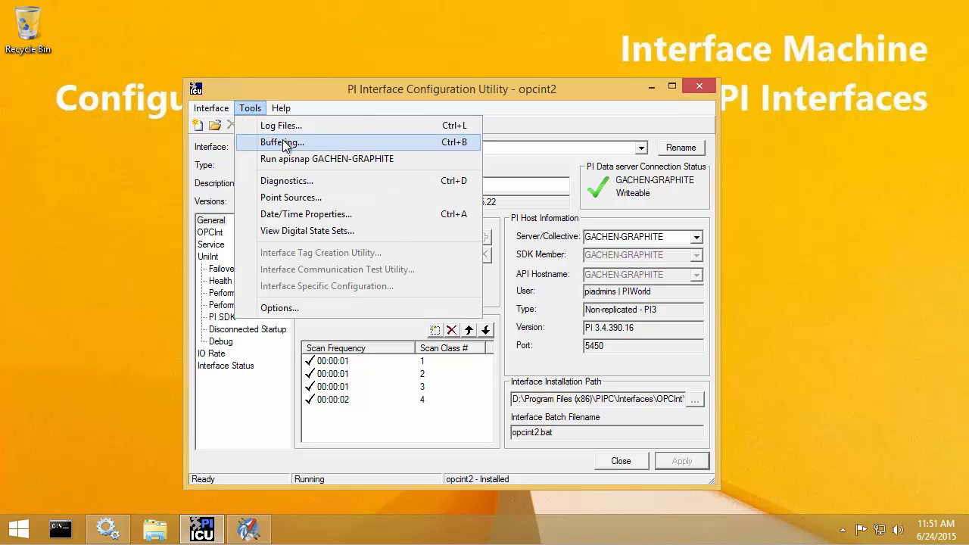
{"action": "left_click", "coordinate": [282, 142]}
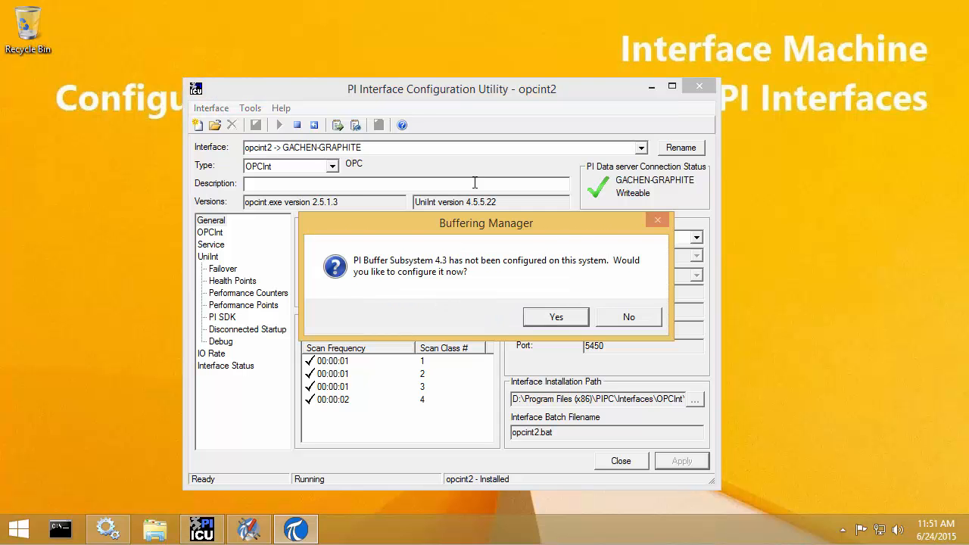
Step: Agree to configure PI Buffer Subsystem 4.3 now and tick Buffer for GACHEN-CARBON12's PI-opcint1 interface
{"action": "left_click", "coordinate": [557, 316]}
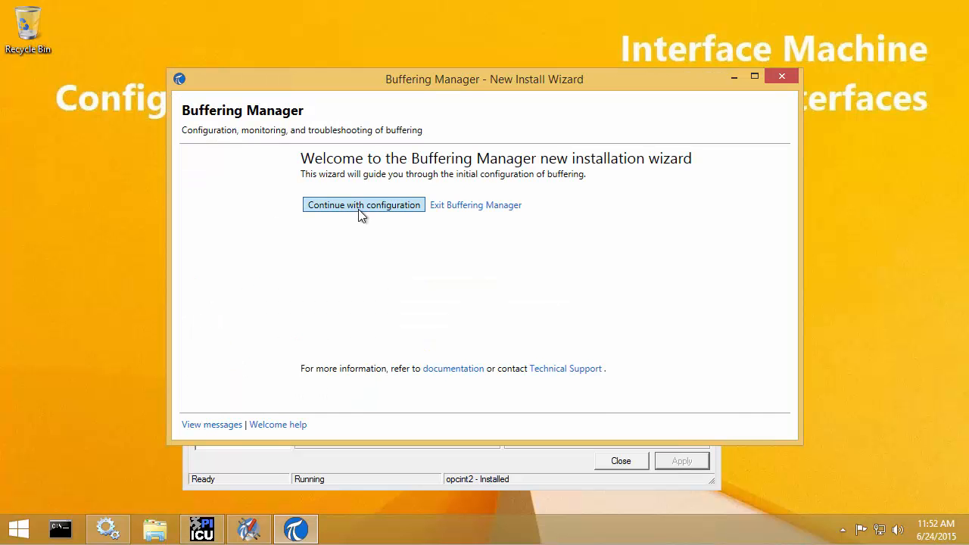
{"action": "left_click", "coordinate": [358, 209]}
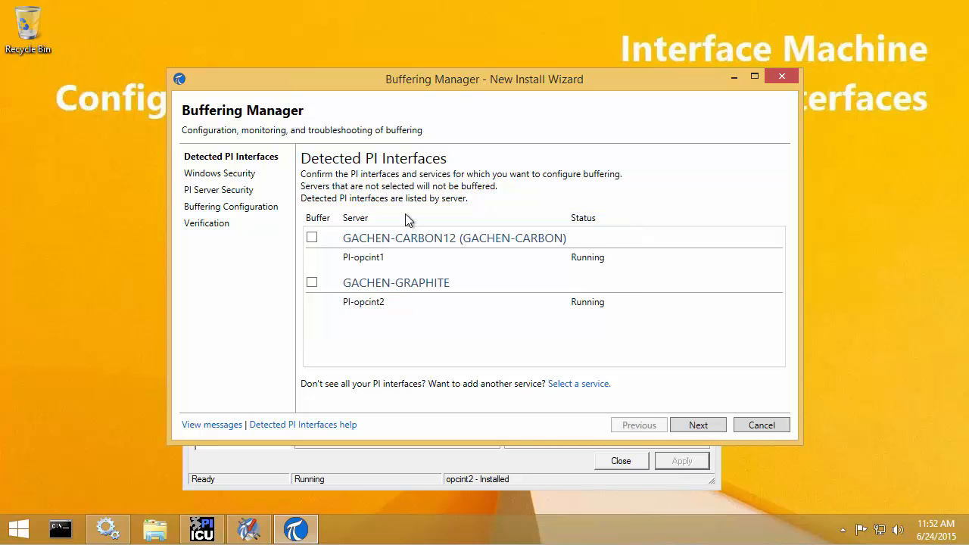
{"action": "left_click", "coordinate": [313, 239]}
Step: Enter the buffering account's password on Windows Security and advance to PI Server Security
{"action": "left_click", "coordinate": [698, 426]}
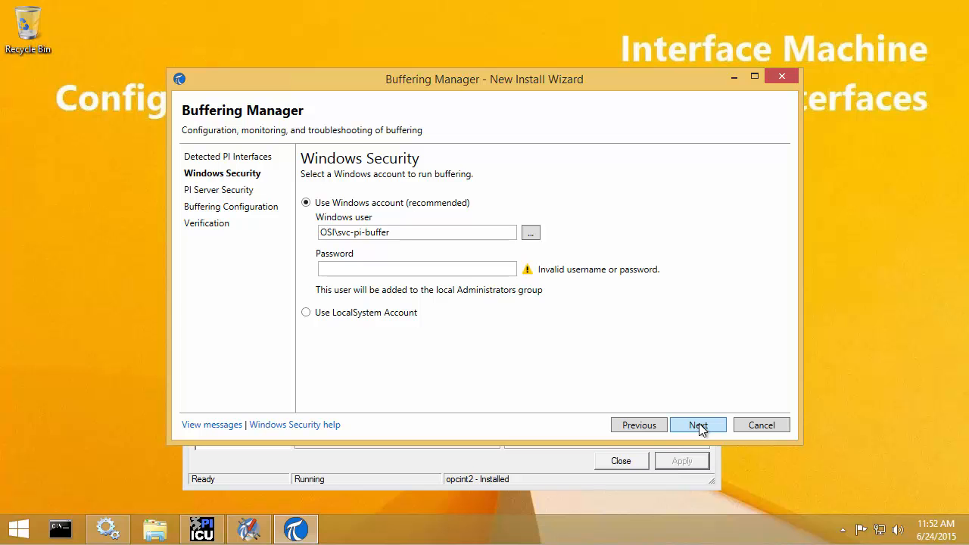
{"action": "left_click", "coordinate": [447, 269]}
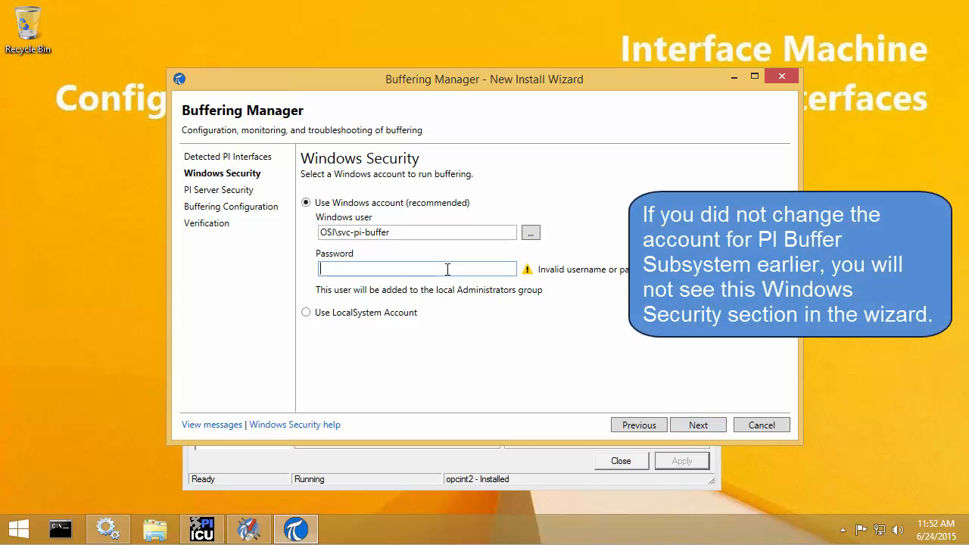
{"action": "type", "text": "*********"}
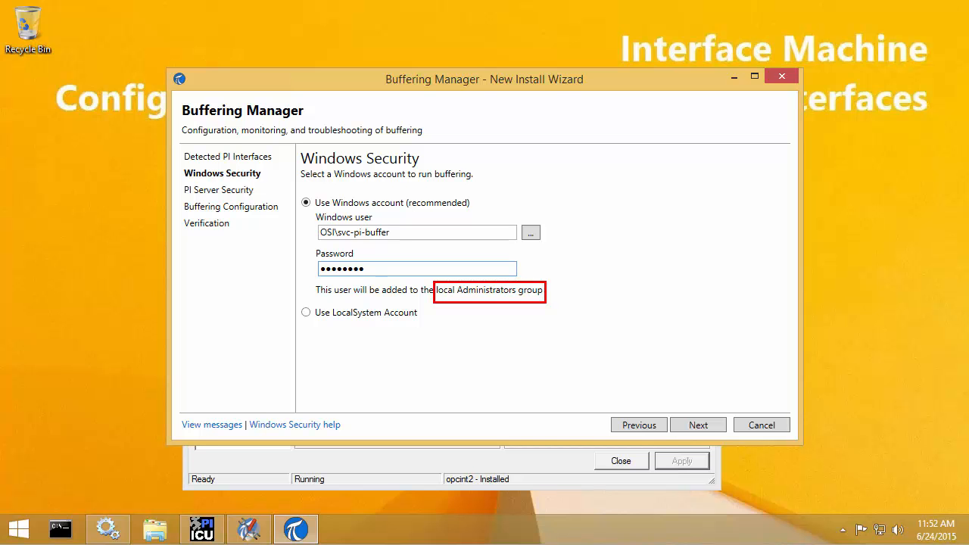
{"action": "left_click", "coordinate": [684, 427]}
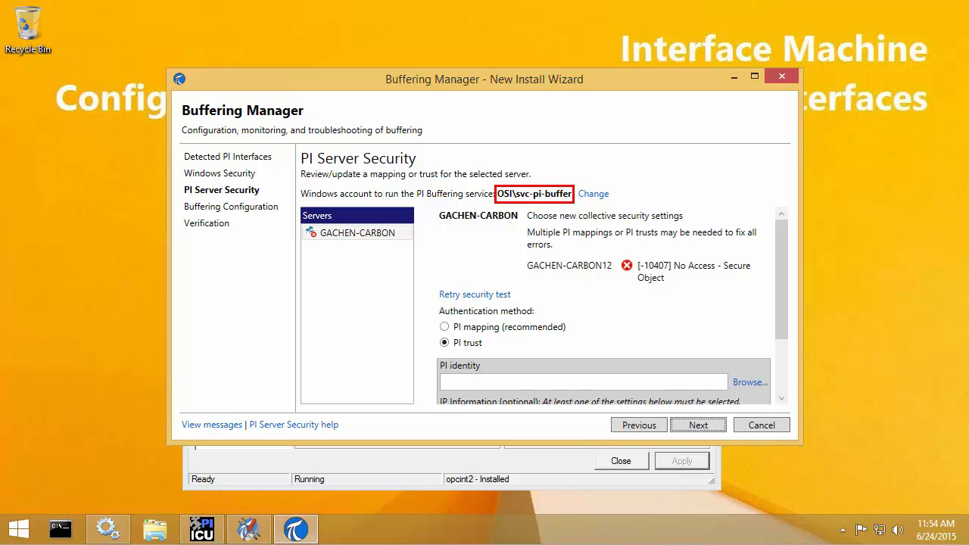
Step: Create a PI mapping from the buffering account to PIInterfaces_Buffers so the security test passes
{"action": "key", "text": "Escape"}
{"action": "left_click_drag", "start_coordinate": [786, 278], "coordinate": [785, 334]}
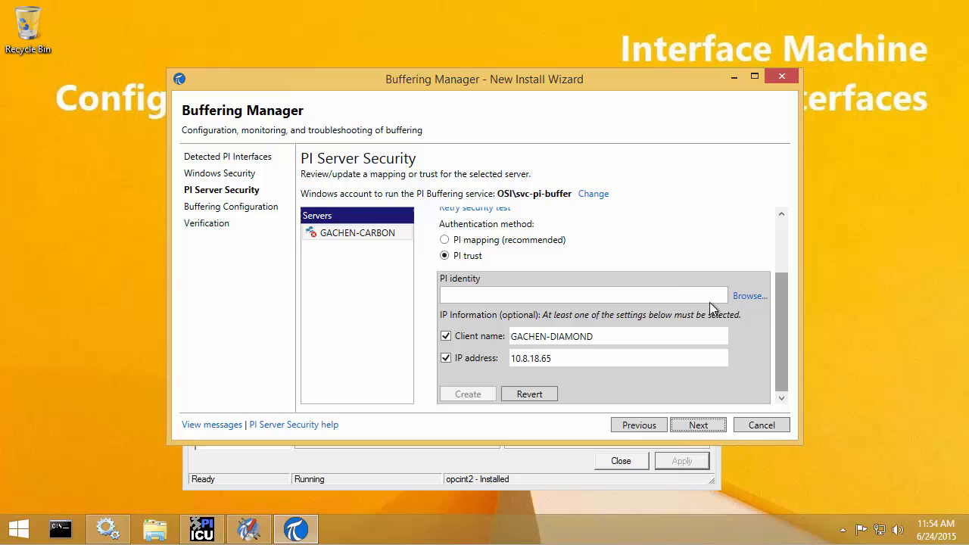
{"action": "left_click", "coordinate": [489, 242]}
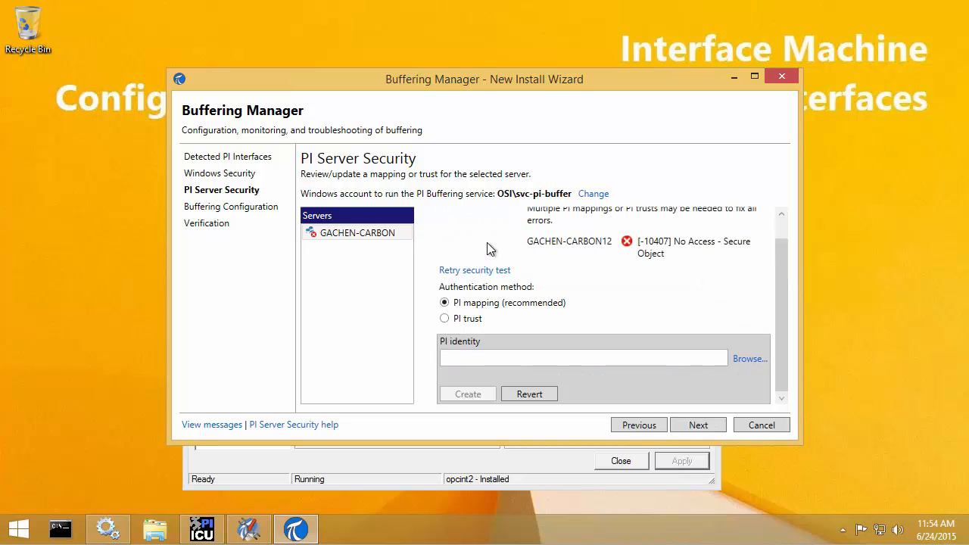
{"action": "left_click", "coordinate": [749, 360]}
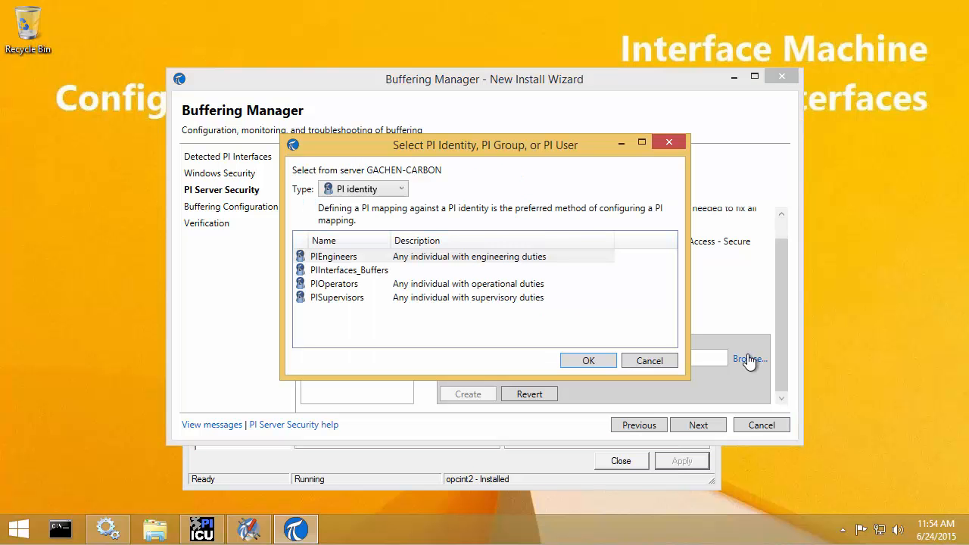
{"action": "left_click", "coordinate": [363, 272]}
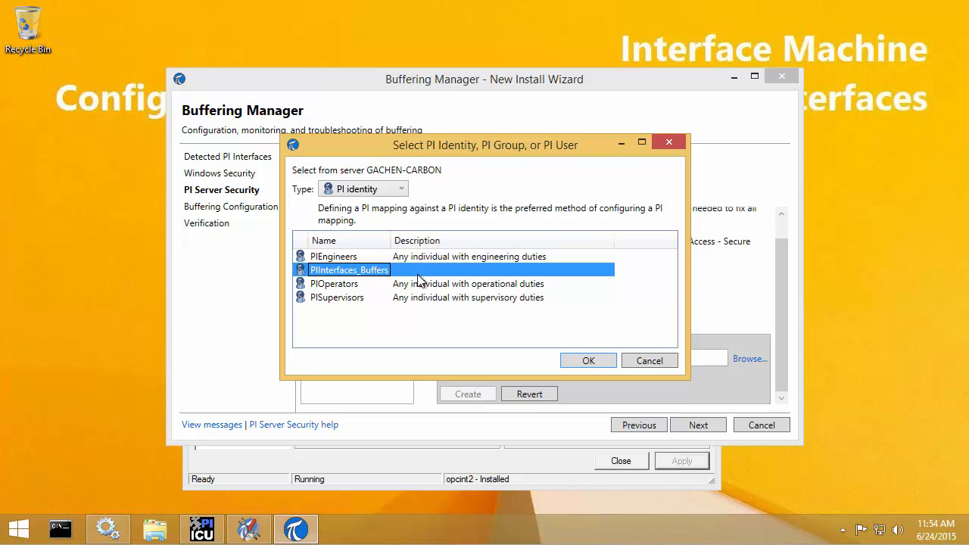
{"action": "left_click", "coordinate": [588, 360]}
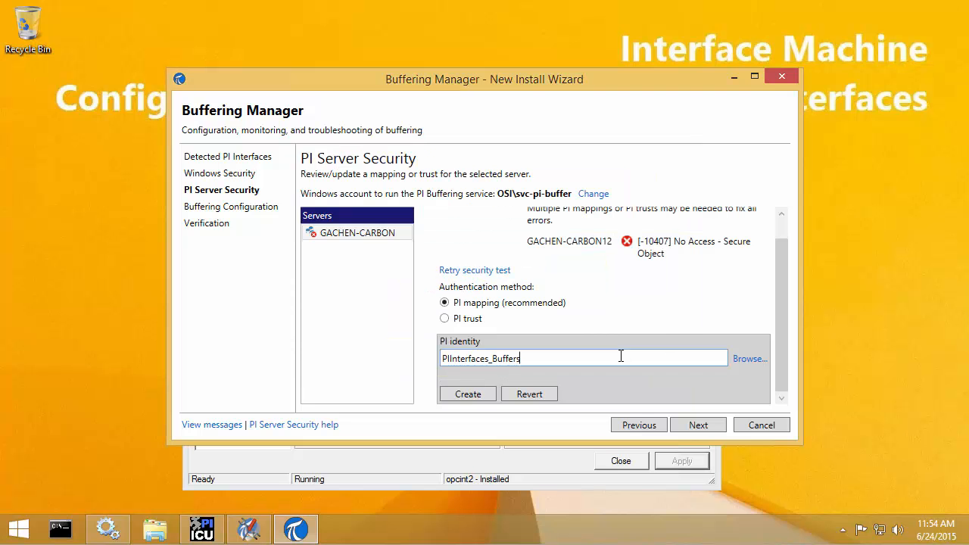
{"action": "left_click", "coordinate": [468, 394]}
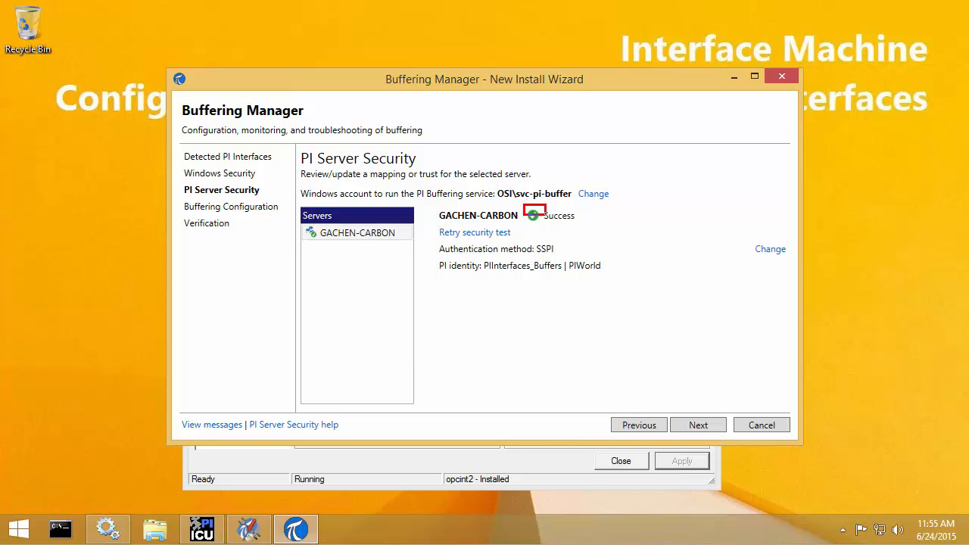
{"action": "left_click", "coordinate": [447, 256]}
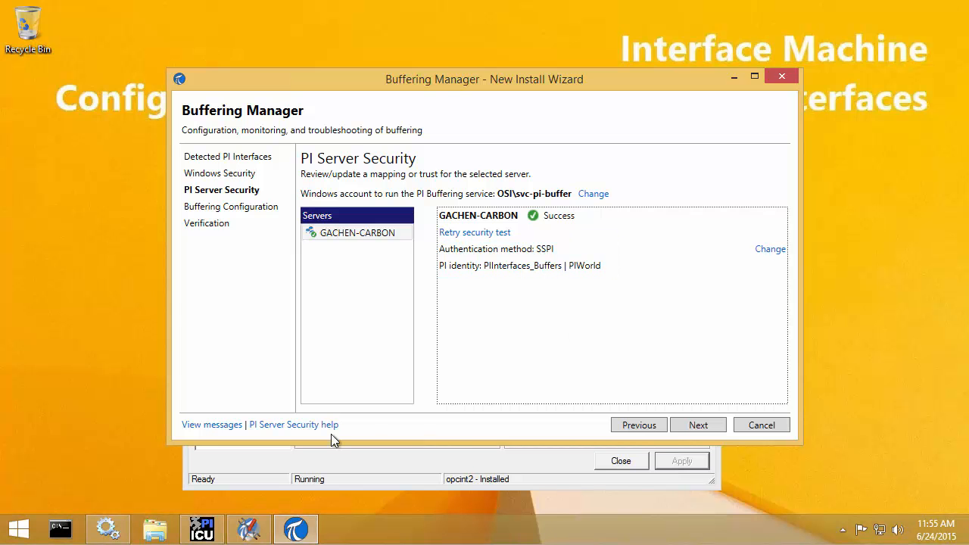
{"action": "left_click", "coordinate": [241, 538]}
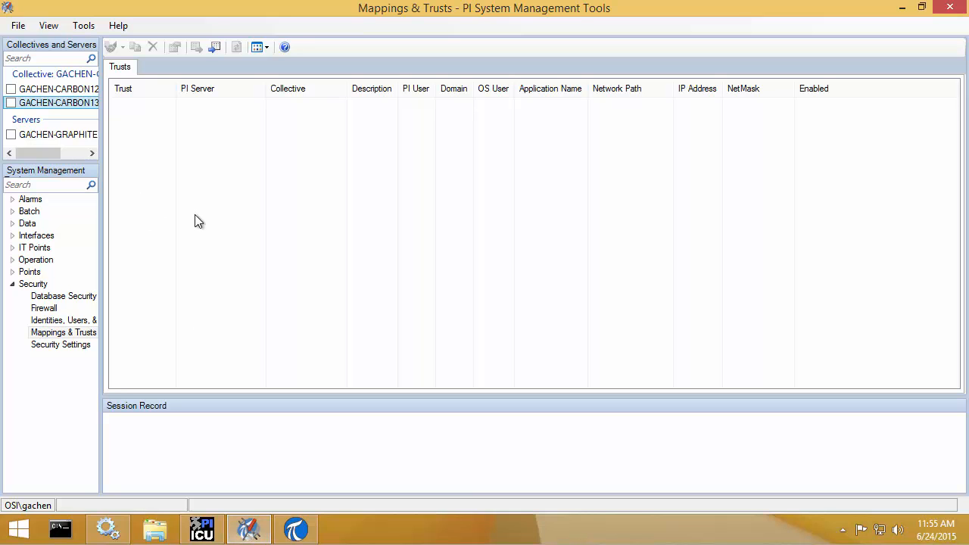
Step: Select servers GACHEN-CARBON12 and 13 in Mappings & Trusts and widen the Mapping column
{"action": "left_click", "coordinate": [11, 89]}
{"action": "left_click", "coordinate": [11, 103]}
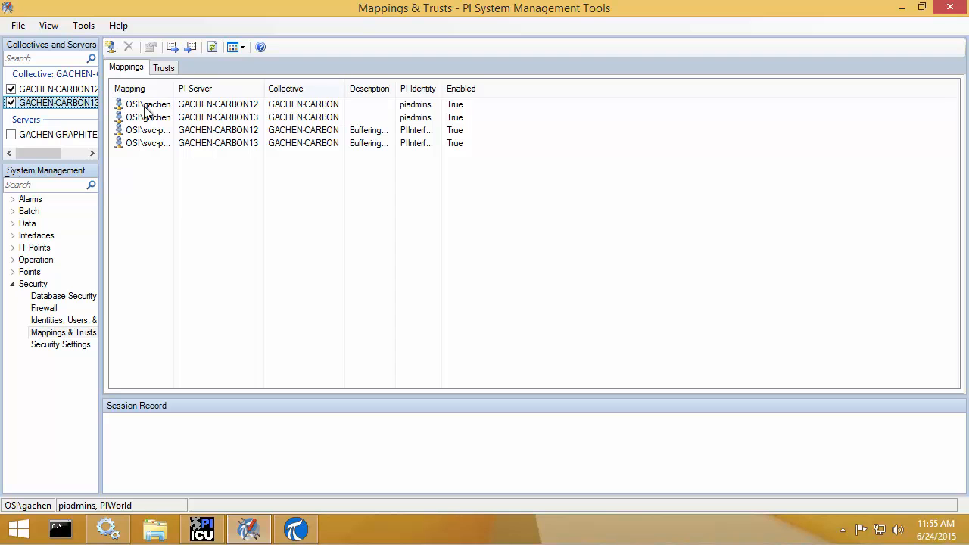
{"action": "left_click_drag", "start_coordinate": [175, 88], "coordinate": [198, 89]}
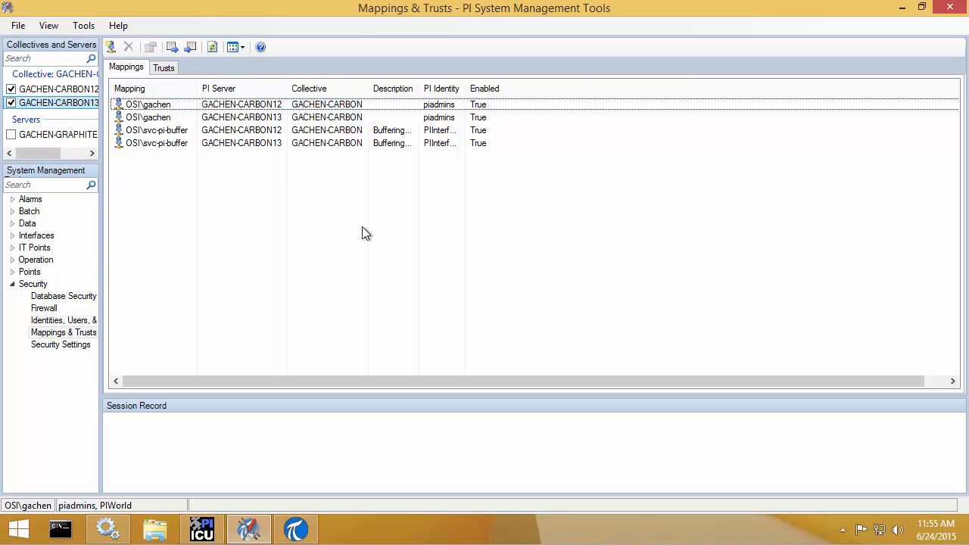
{"action": "key", "text": "ctrl+2"}
{"action": "left_click_drag", "start_coordinate": [112, 120], "coordinate": [200, 154]}
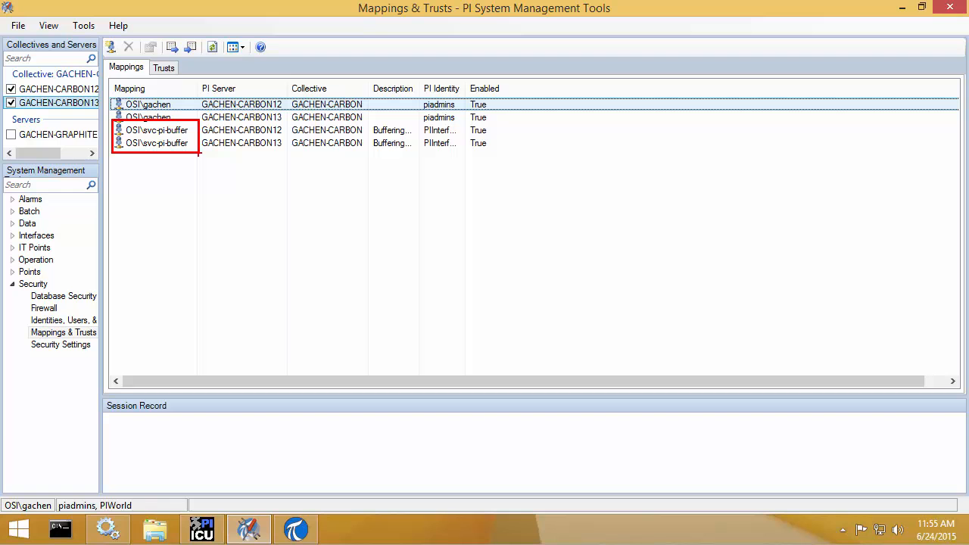
{"action": "key", "text": "Escape"}
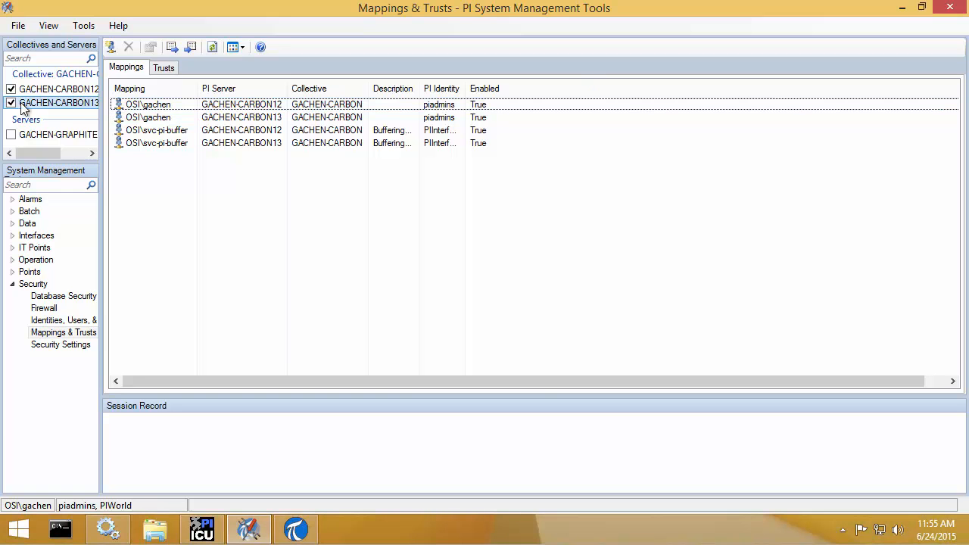
Step: Widen the PI Identity column to read PIInterfaces_Buffers, then go to Database Security
{"action": "left_click_drag", "start_coordinate": [465, 88], "coordinate": [584, 141]}
{"action": "key", "text": "ctrl+2"}
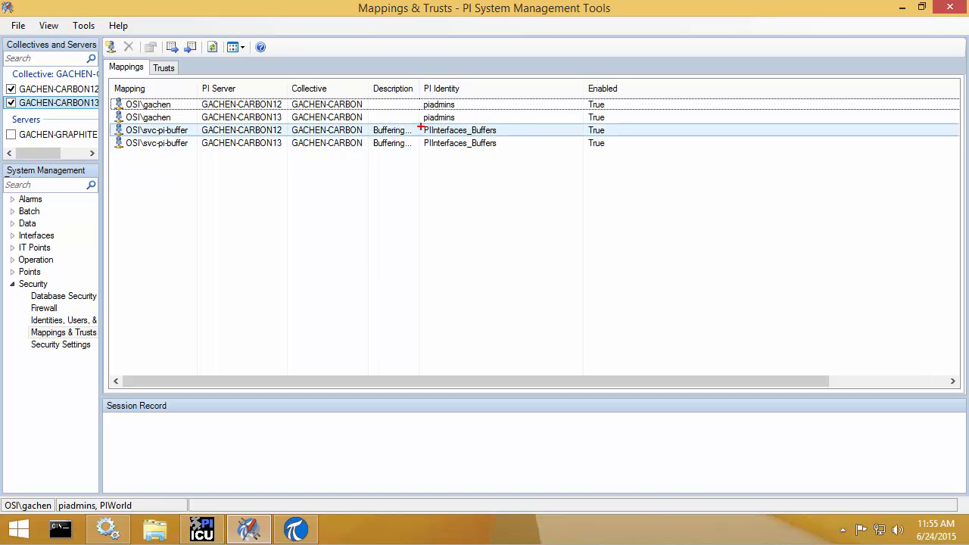
{"action": "left_click_drag", "start_coordinate": [421, 122], "coordinate": [516, 154]}
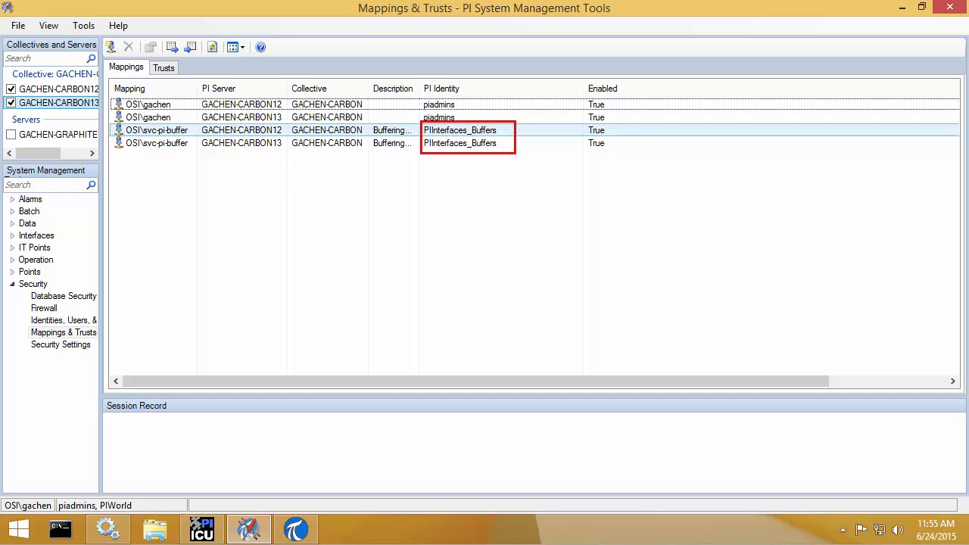
{"action": "key", "text": "Escape"}
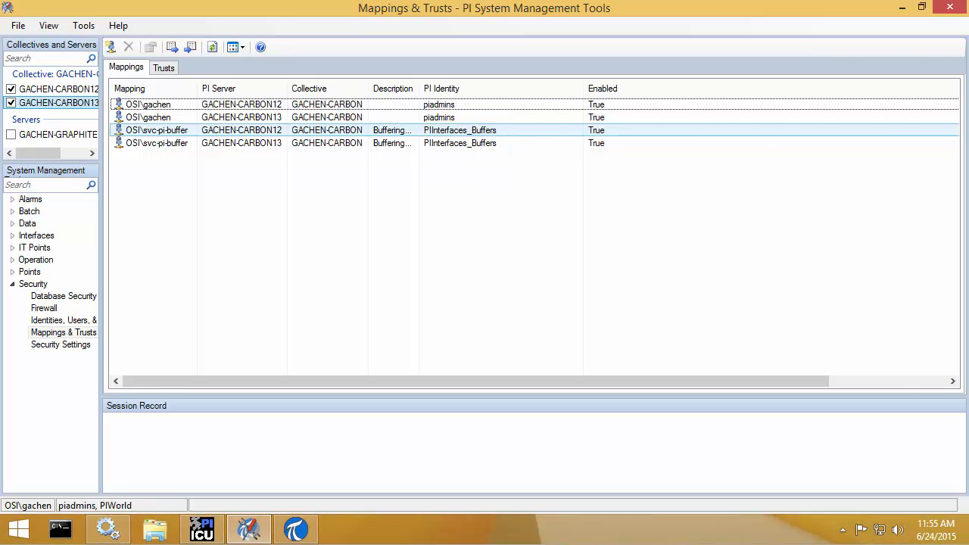
{"action": "left_click", "coordinate": [64, 296]}
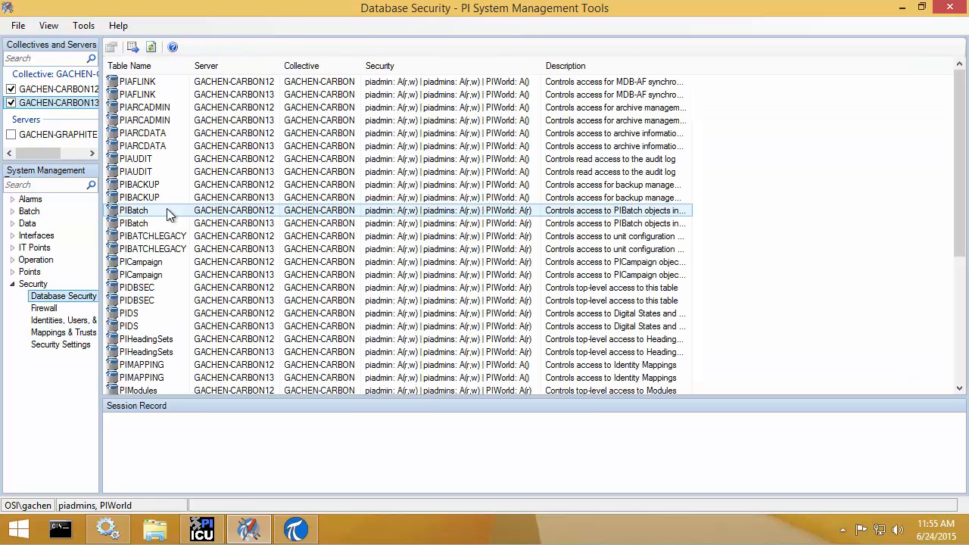
Step: Review the PIPOINT table's security on GACHEN-CARBON12, then open Points > Point Builder
{"action": "left_click", "coordinate": [10, 102]}
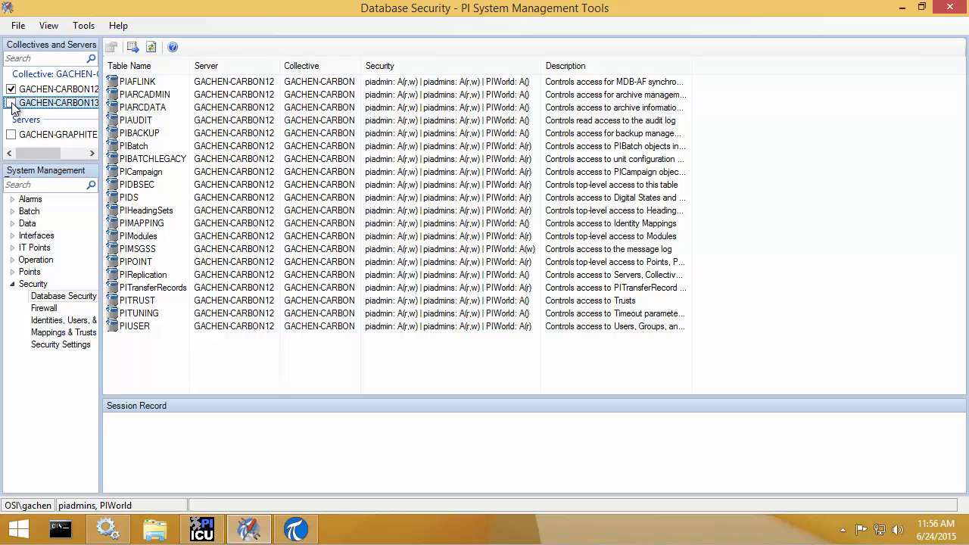
{"action": "left_click", "coordinate": [161, 262]}
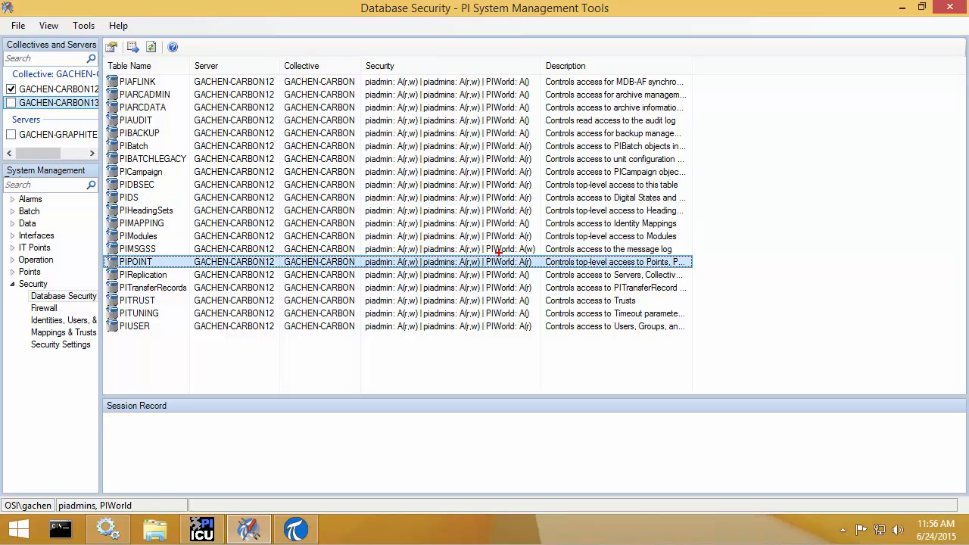
{"action": "left_click_drag", "start_coordinate": [483, 255], "coordinate": [536, 270]}
{"action": "left_click", "coordinate": [12, 272]}
{"action": "left_click", "coordinate": [65, 311]}
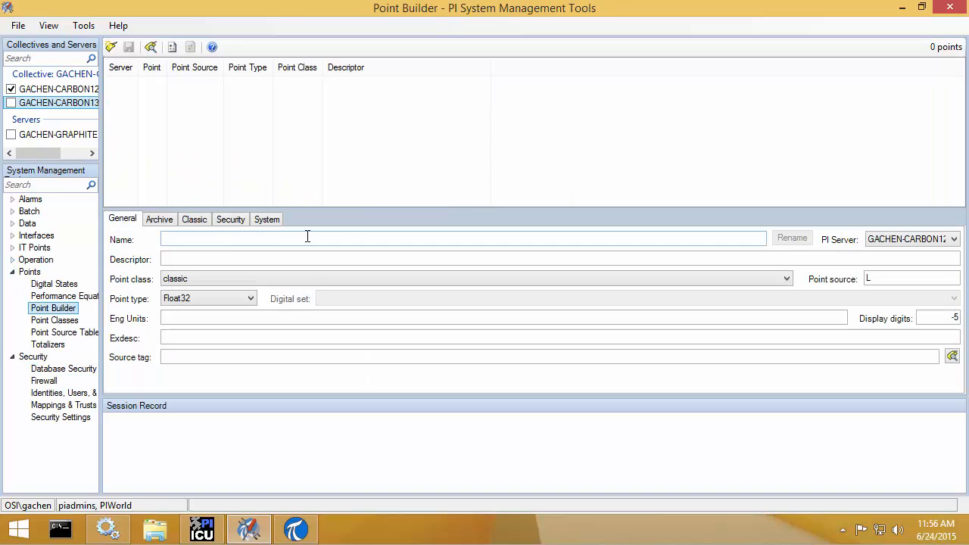
Step: Search for tag mask random* with point source O* and load Random.Boolean
{"action": "left_click", "coordinate": [205, 236]}
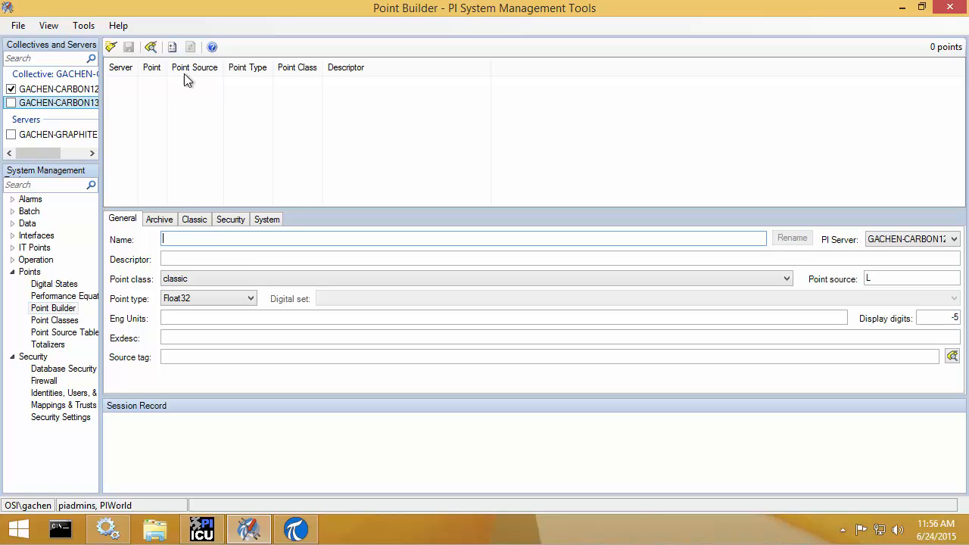
{"action": "left_click", "coordinate": [153, 47]}
{"action": "type", "text": "random*"}
{"action": "key", "text": "Tab"}
{"action": "type", "text": "O*"}
{"action": "left_click", "coordinate": [684, 170]}
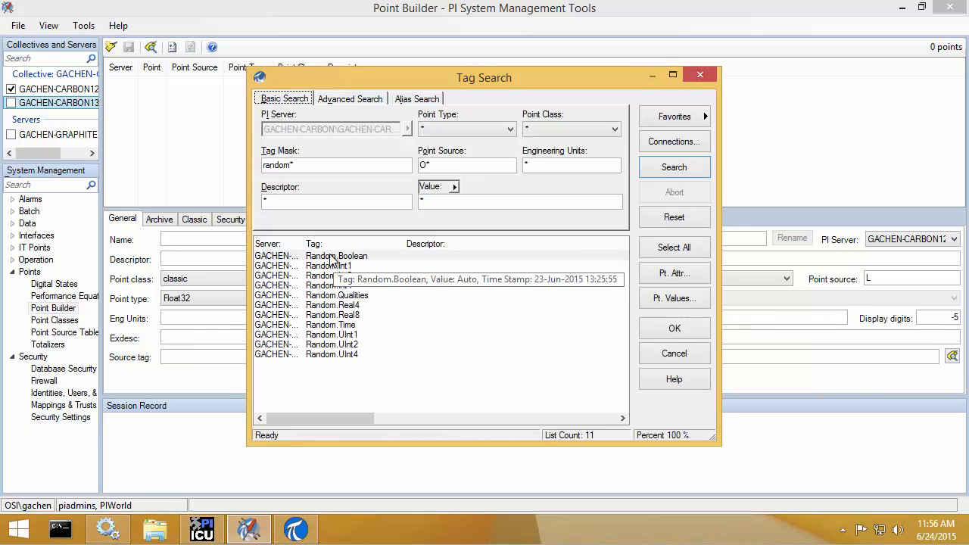
{"action": "double_click", "coordinate": [332, 259]}
Step: Inspect Random.Boolean's security, confirming PIInterfaces_Buffers has read/write data access
{"action": "left_click", "coordinate": [239, 219]}
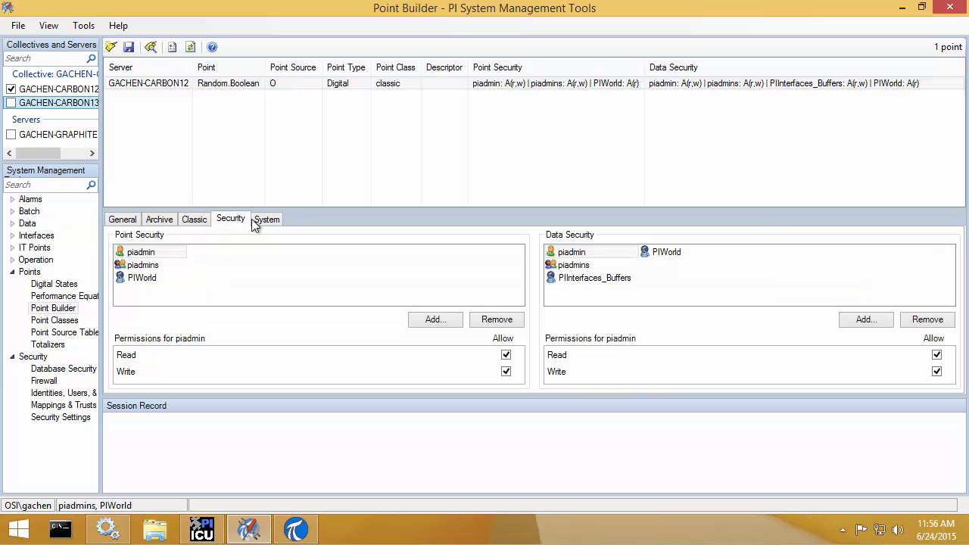
{"action": "left_click", "coordinate": [146, 276]}
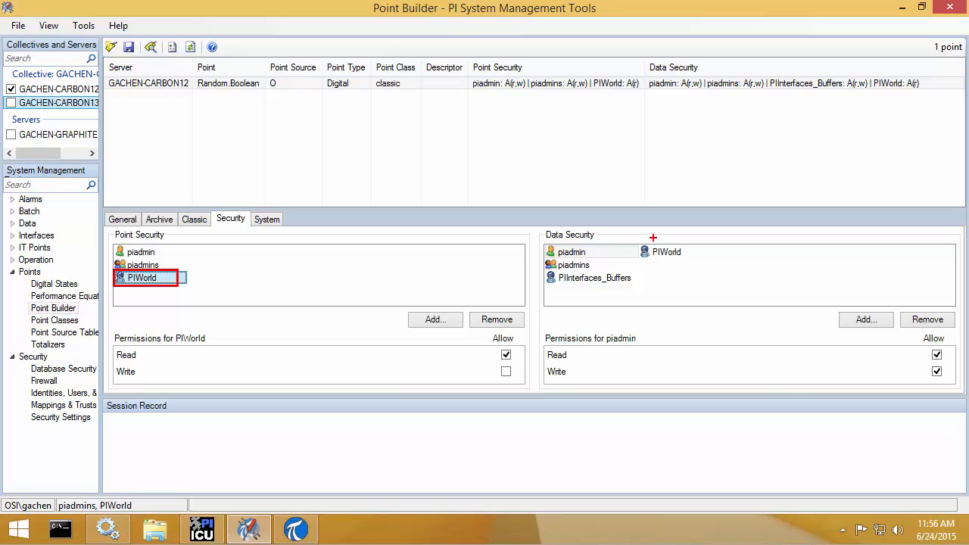
{"action": "left_click", "coordinate": [612, 277]}
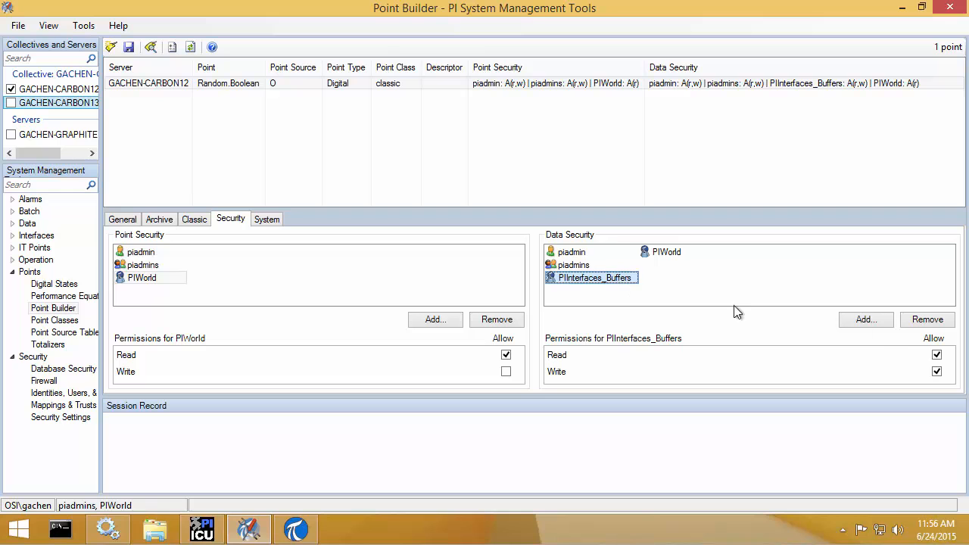
{"action": "left_click_drag", "start_coordinate": [923, 346], "coordinate": [951, 383]}
{"action": "key", "text": "Escape"}
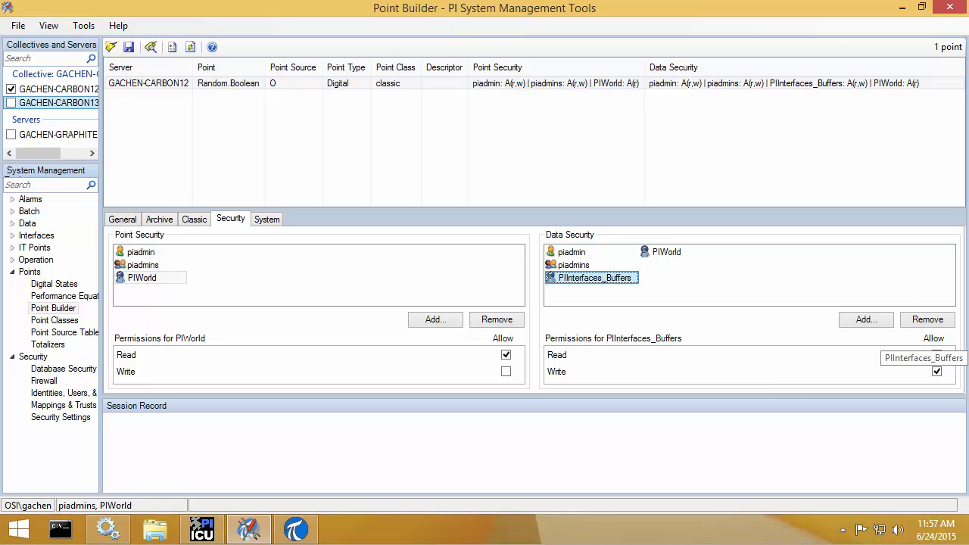
Step: Set the buffer location to E:\OSIsoft\Buffering and continue to the Verification step
{"action": "left_click", "coordinate": [902, 9]}
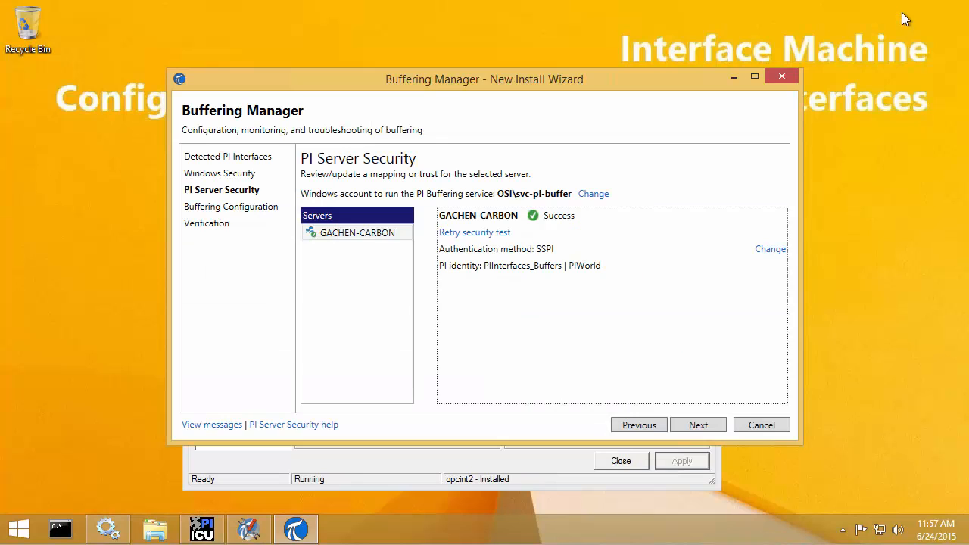
{"action": "left_click", "coordinate": [699, 429]}
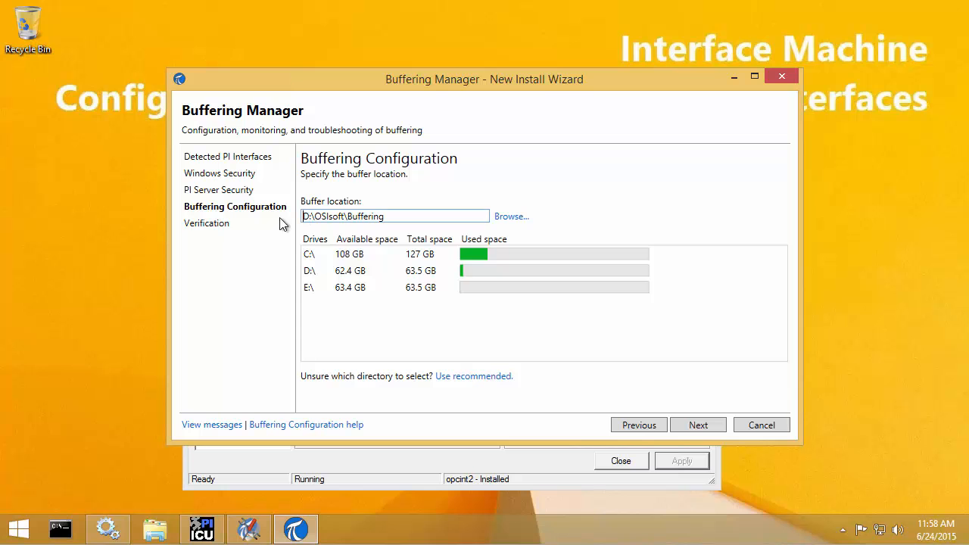
{"action": "key", "text": "Delete"}
{"action": "type", "text": "E"}
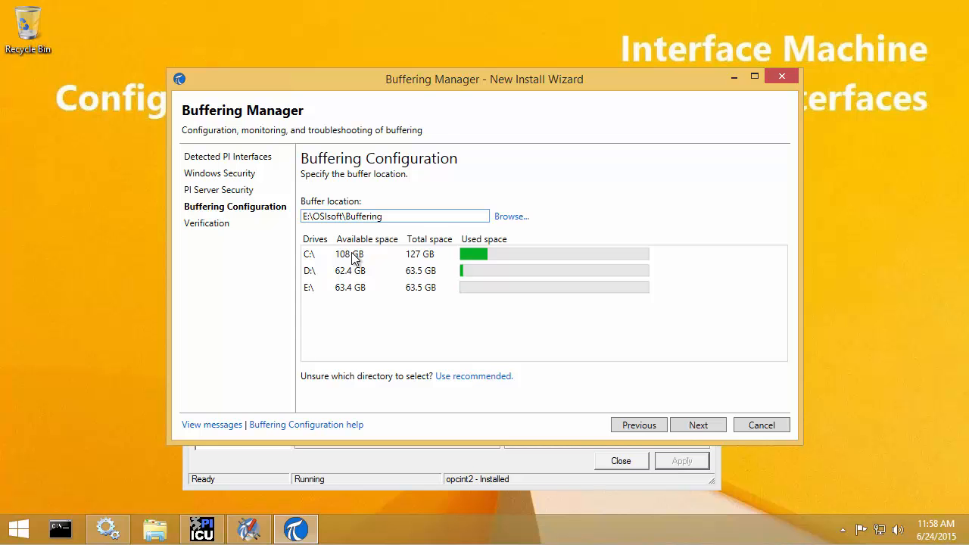
{"action": "left_click", "coordinate": [683, 426]}
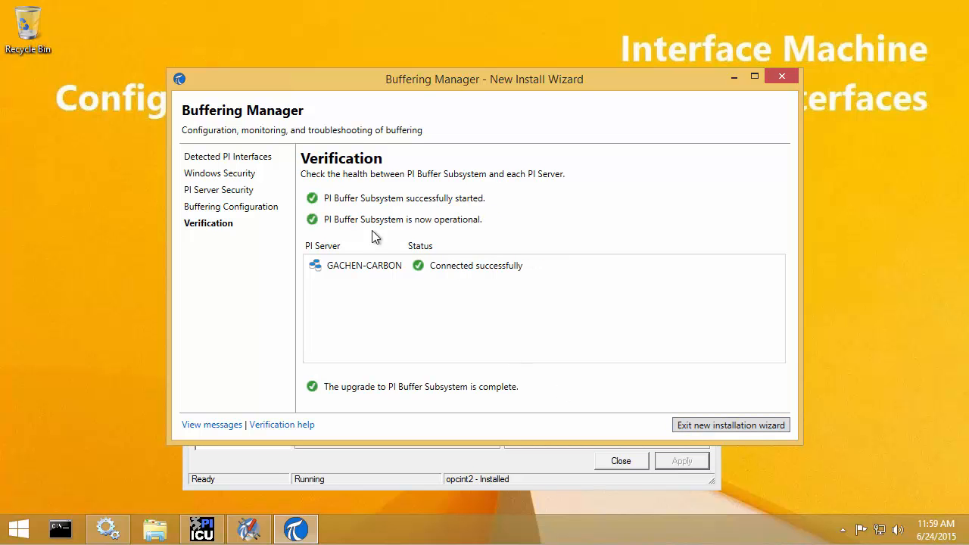
Step: Exit the new installation wizard to the main status view showing no issues and 1120 events sent
{"action": "mouse_move", "coordinate": [296, 145]}
{"action": "left_mouse_down"}
{"action": "mouse_move", "coordinate": [374, 258]}
{"action": "mouse_move", "coordinate": [645, 452]}
{"action": "mouse_move", "coordinate": [581, 412]}
{"action": "left_mouse_up"}
{"action": "left_click", "coordinate": [722, 426]}
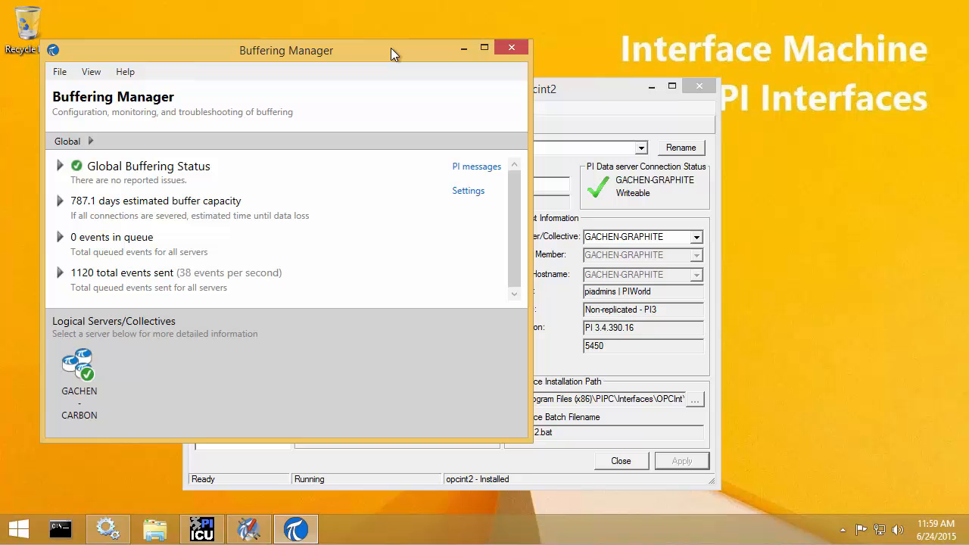
Step: Load the opcint1 -> GACHEN-CARBON interface in PI ICU and confirm Buffering Status reads On
{"action": "left_click", "coordinate": [462, 50]}
{"action": "left_click", "coordinate": [642, 148]}
{"action": "left_click", "coordinate": [330, 163]}
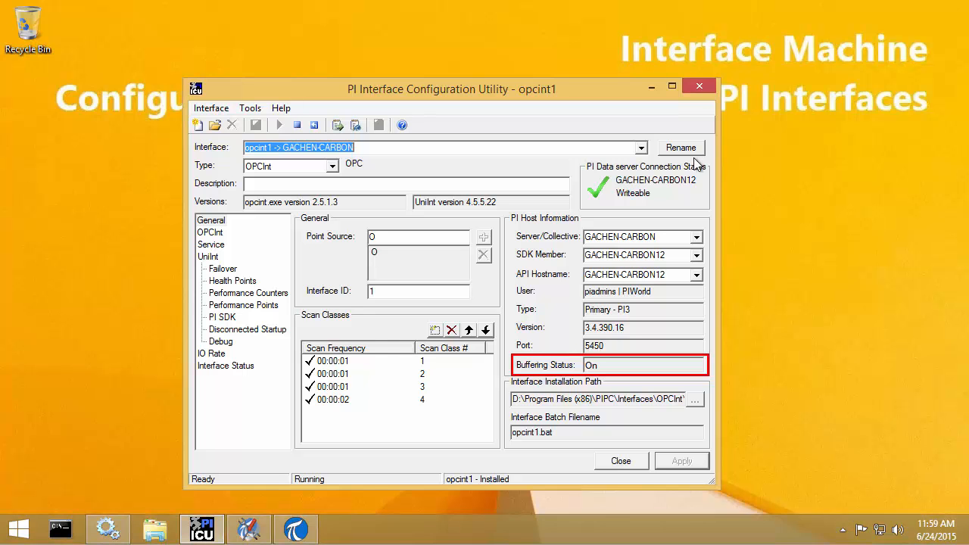
{"action": "left_click", "coordinate": [643, 149]}
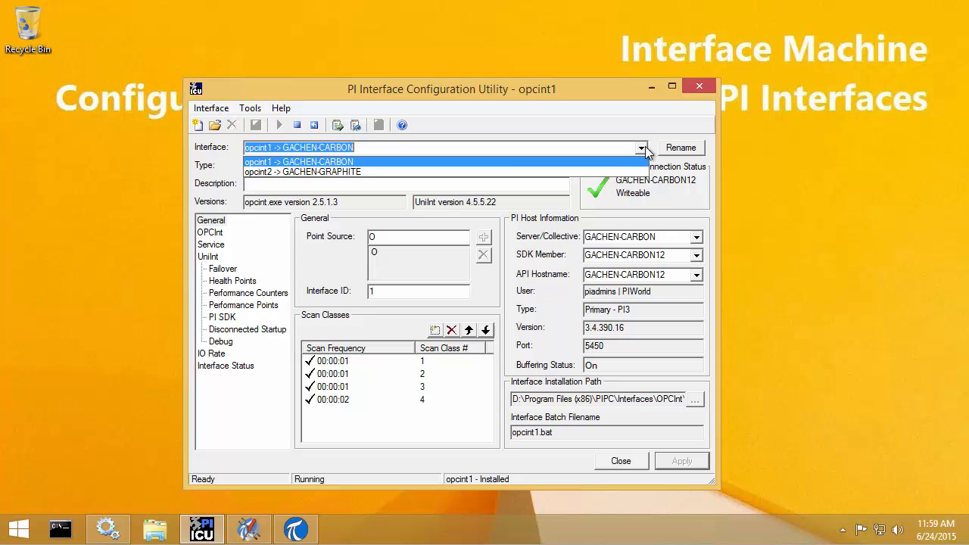
Step: Load opcint2 -> GACHEN-GRAPHITE, whose buffering is Off, and enable buffering for it
{"action": "left_click", "coordinate": [426, 173]}
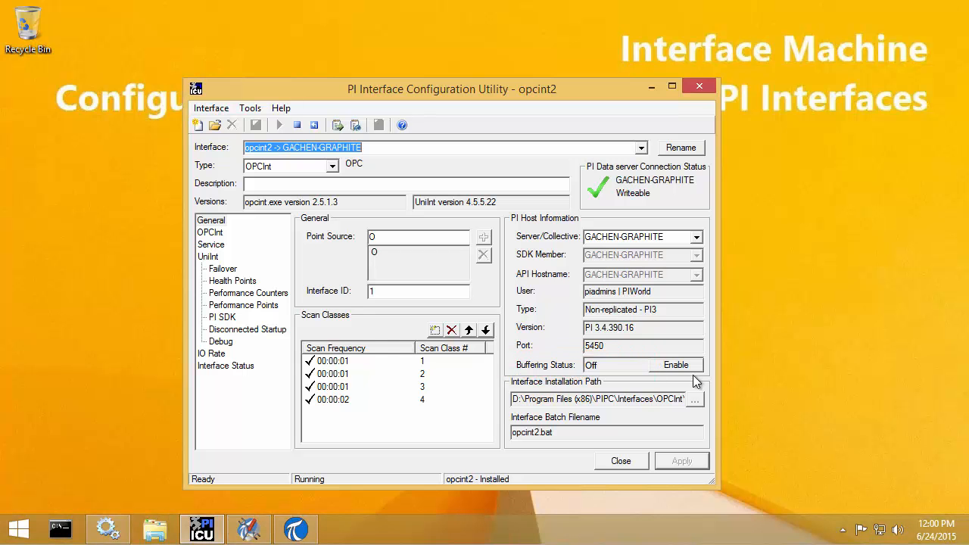
{"action": "left_click", "coordinate": [690, 368]}
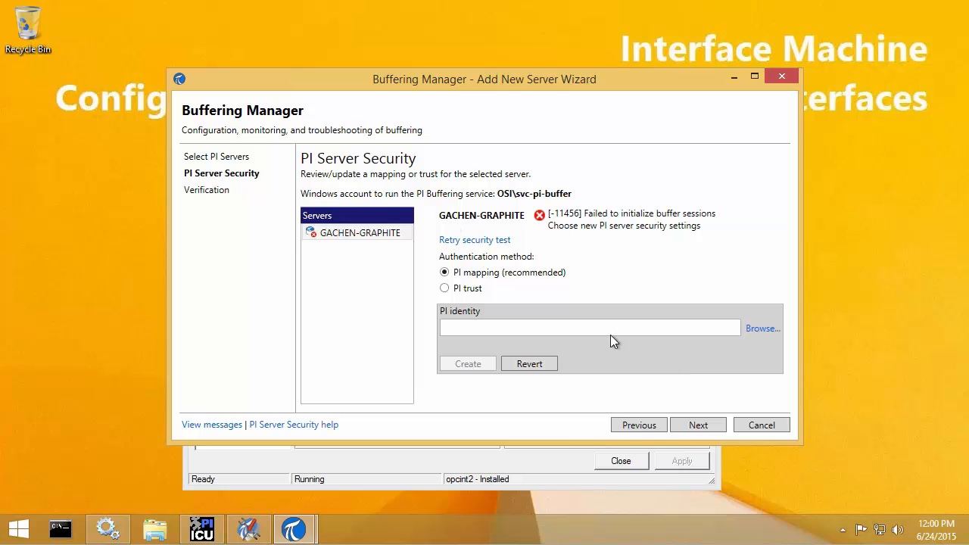
Step: Map GACHEN-GRAPHITE's security to the PIInterfaces_Buffers identity, create the mapping, and go to Verification
{"action": "left_click", "coordinate": [374, 232]}
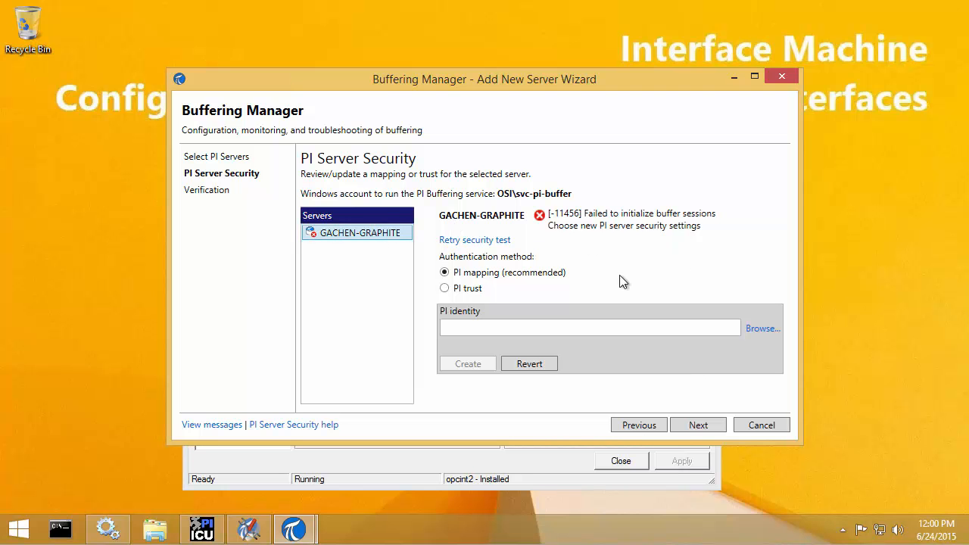
{"action": "left_click", "coordinate": [745, 328]}
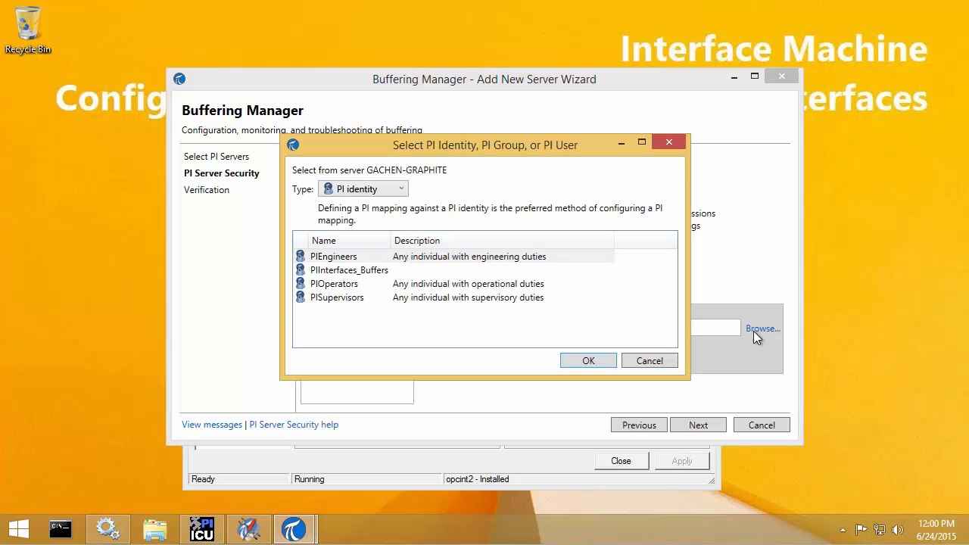
{"action": "left_click", "coordinate": [374, 273]}
{"action": "left_click", "coordinate": [587, 361]}
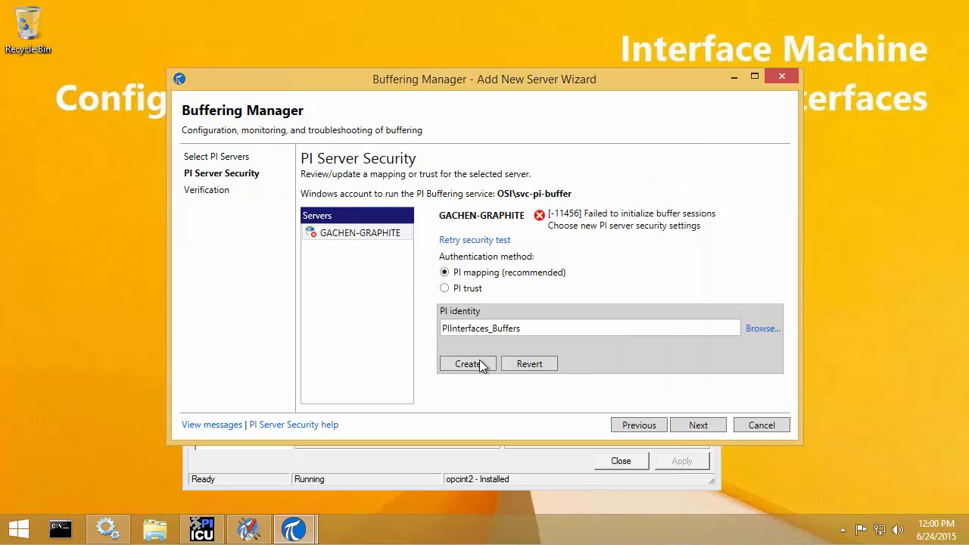
{"action": "left_click", "coordinate": [480, 363]}
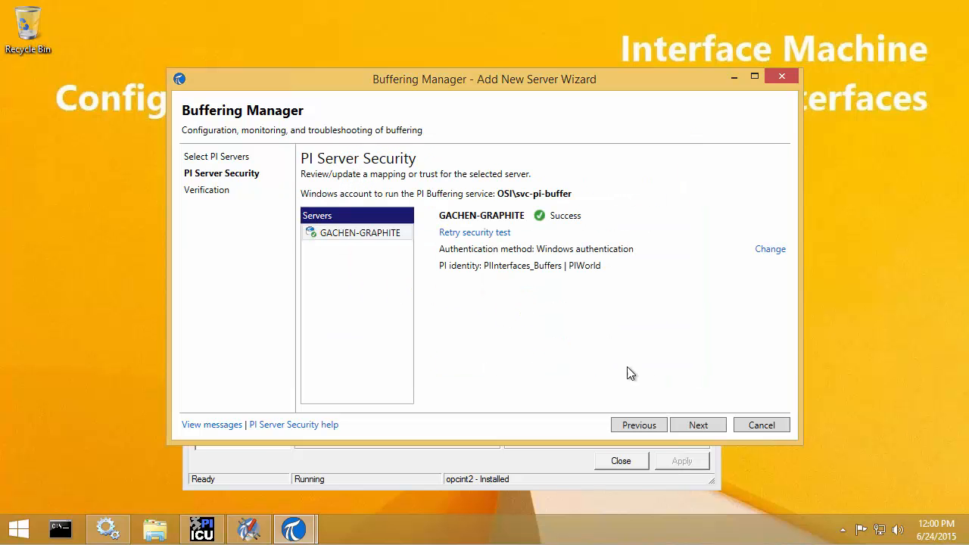
{"action": "left_click", "coordinate": [686, 427]}
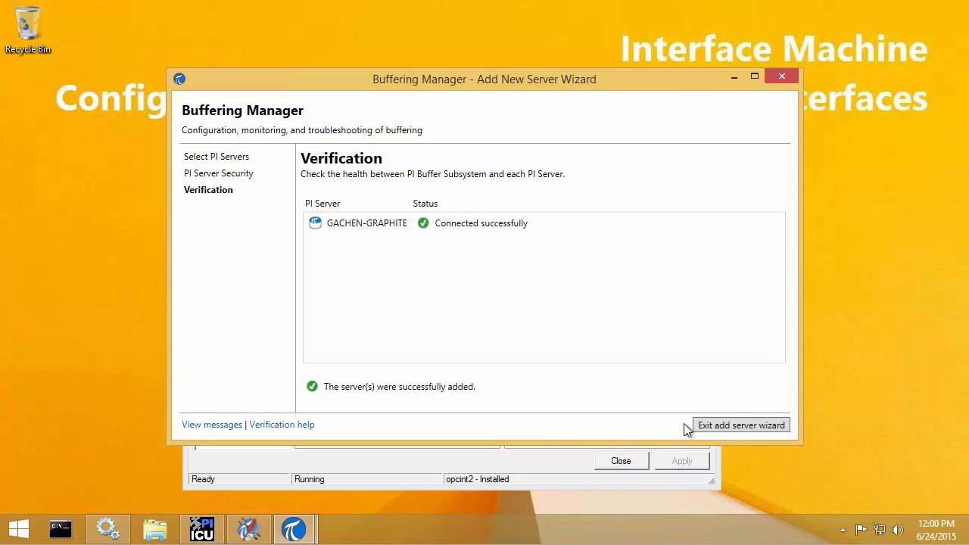
Step: Exit the wizard and reload opcint1 then opcint2 so GACHEN-GRAPHITE's buffering shows On
{"action": "left_click", "coordinate": [731, 426]}
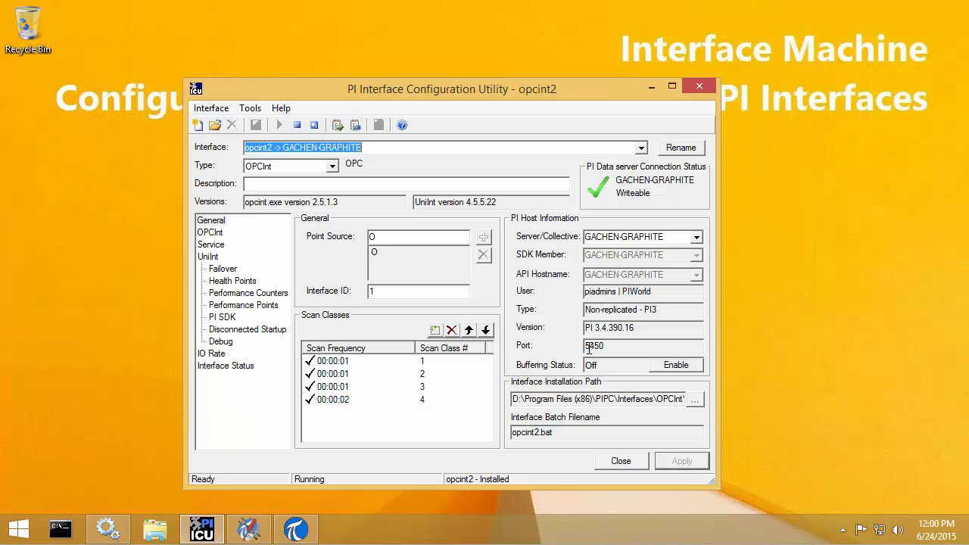
{"action": "left_click", "coordinate": [641, 148]}
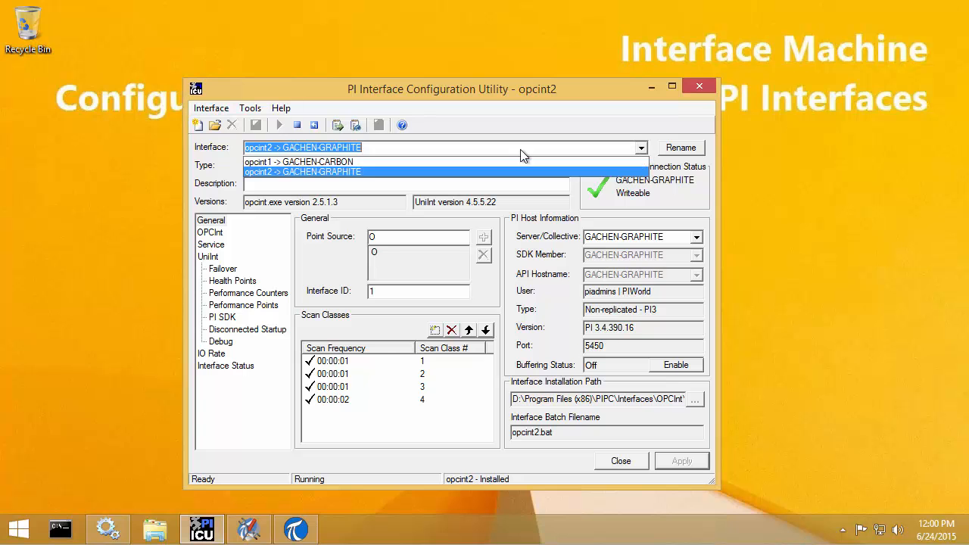
{"action": "left_click", "coordinate": [508, 161]}
{"action": "left_click", "coordinate": [490, 148]}
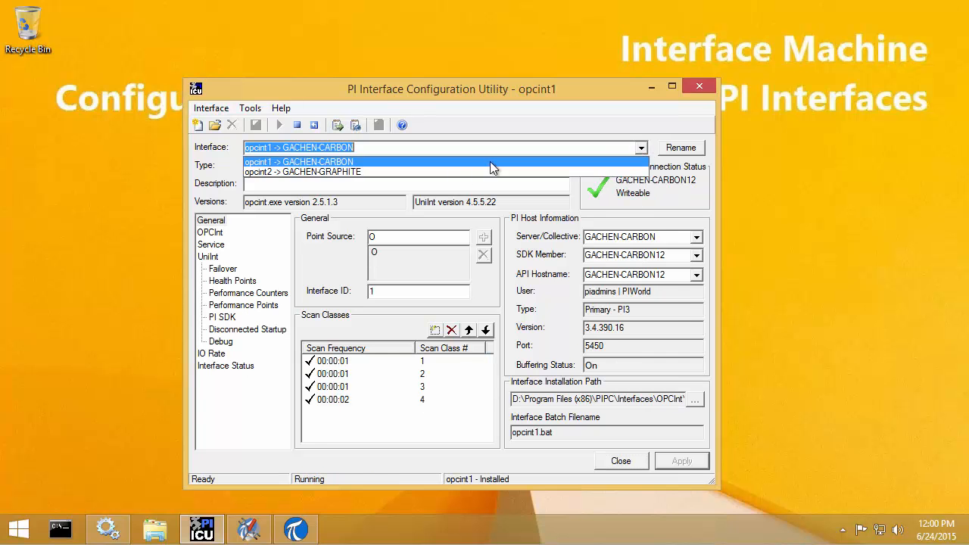
{"action": "left_click", "coordinate": [454, 171]}
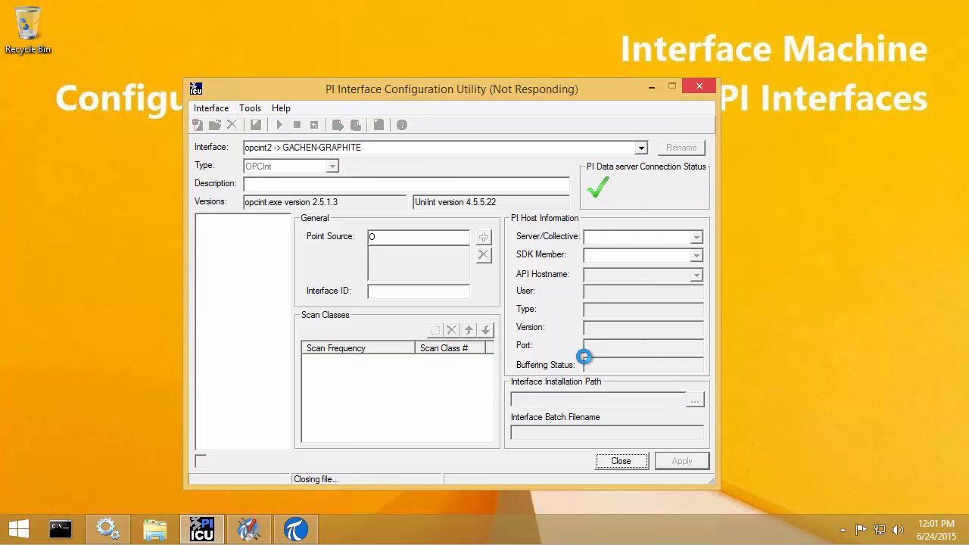
{"action": "key", "text": "ctrl+2"}
{"action": "left_click_drag", "start_coordinate": [519, 352], "coordinate": [608, 380]}
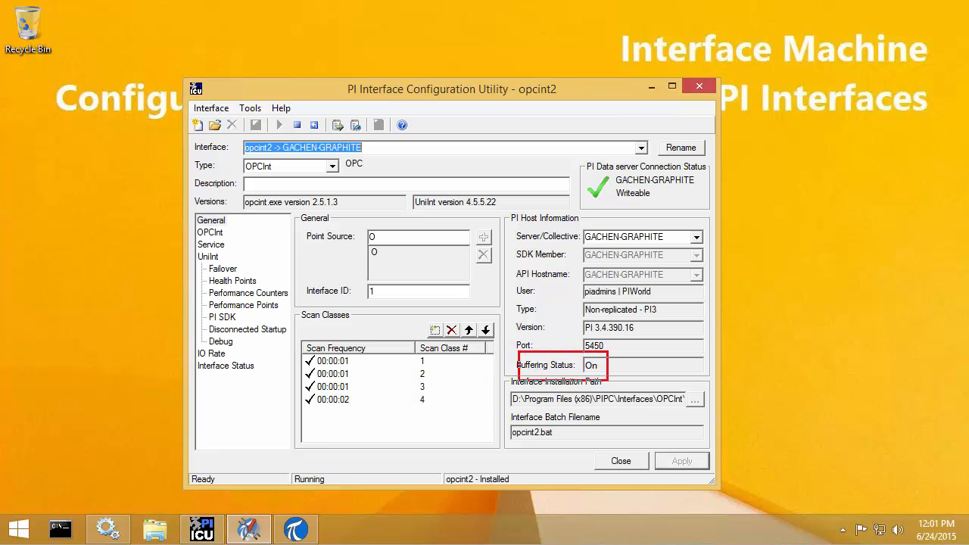
{"action": "key", "text": "Escape"}
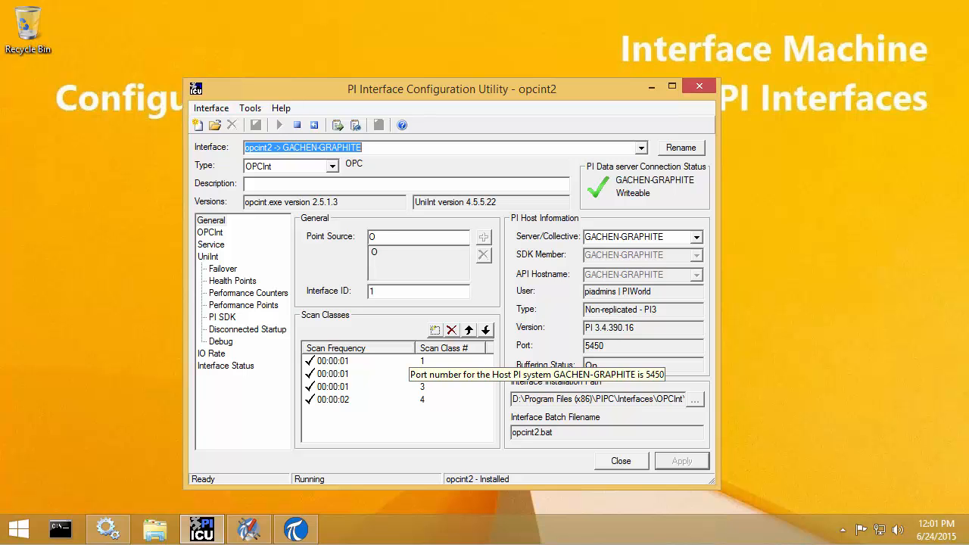
Step: Bring Buffering Manager forward and enlarge it to show 8224 events sent and 0 queued
{"action": "left_click", "coordinate": [303, 527]}
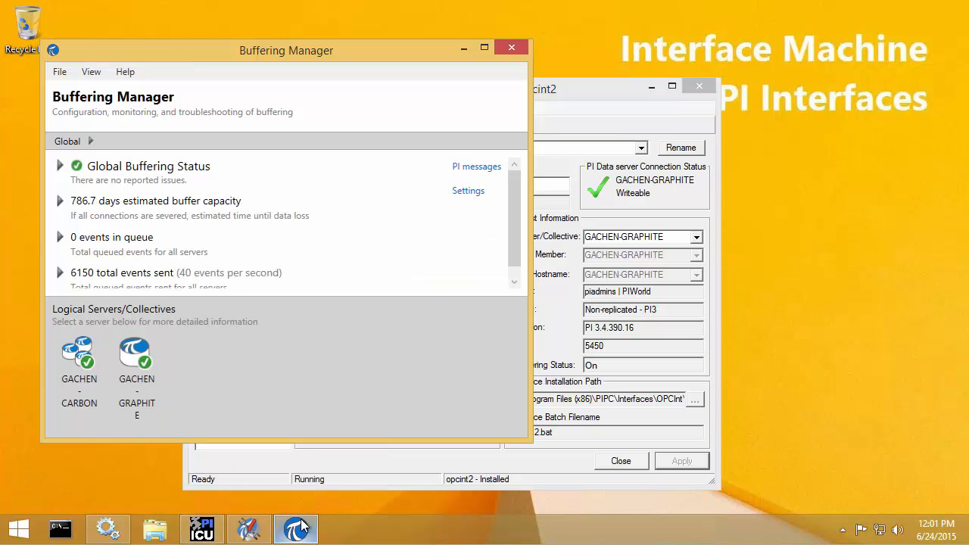
{"action": "left_click_drag", "start_coordinate": [209, 51], "coordinate": [360, 72]}
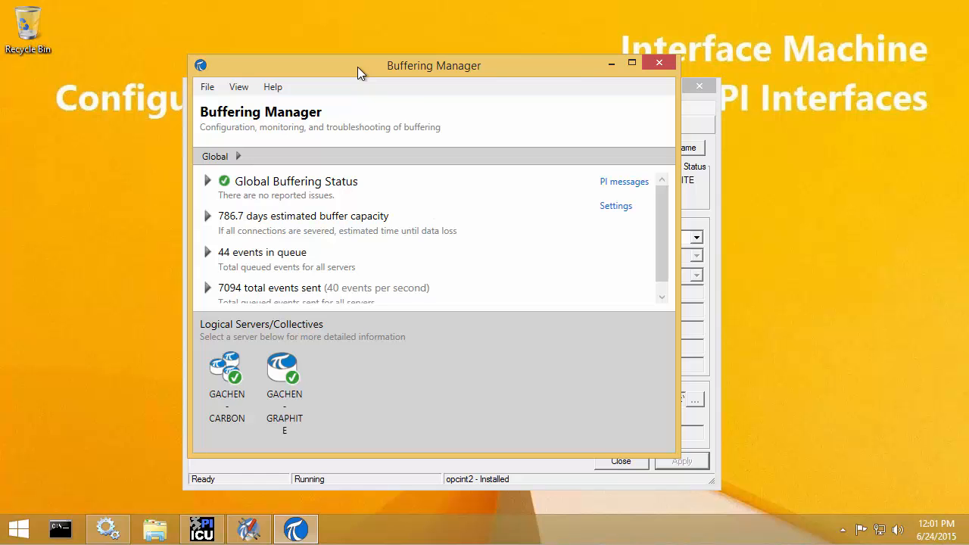
{"action": "left_click_drag", "start_coordinate": [664, 244], "coordinate": [663, 256]}
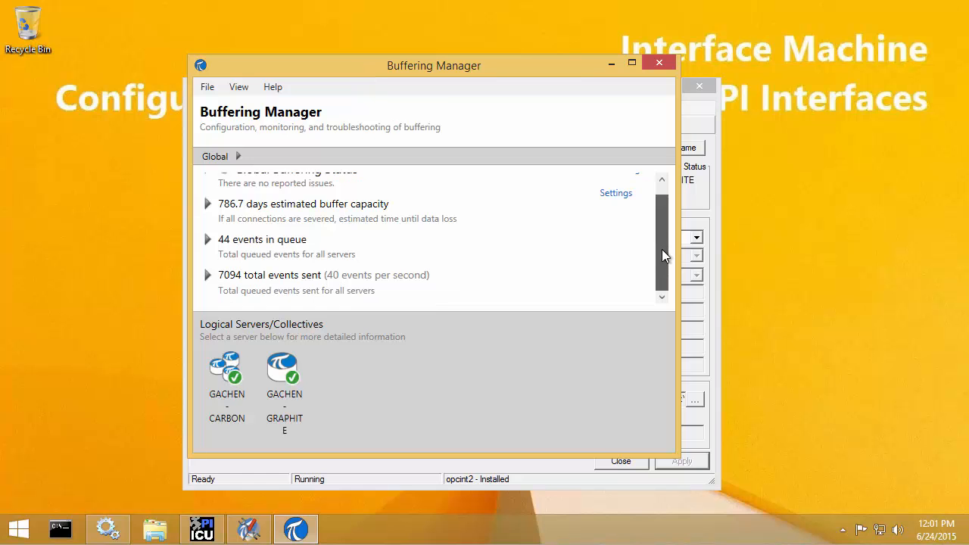
{"action": "left_click_drag", "start_coordinate": [674, 453], "coordinate": [694, 496]}
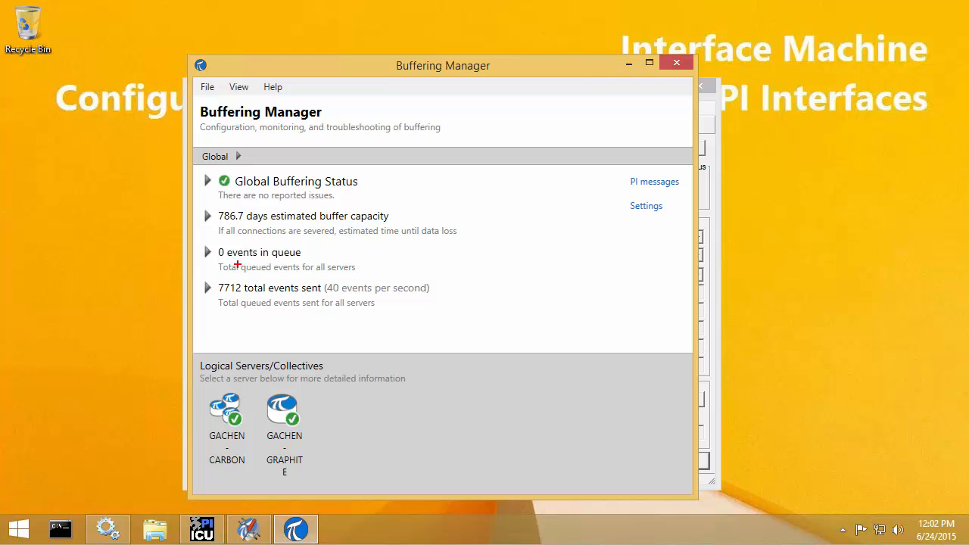
{"action": "left_click_drag", "start_coordinate": [213, 278], "coordinate": [244, 296]}
{"action": "key", "text": "Escape"}
Step: Drill into the GACHEN-CARBON collective and view its GACHEN-CARBON12 member's status
{"action": "left_click", "coordinate": [227, 424]}
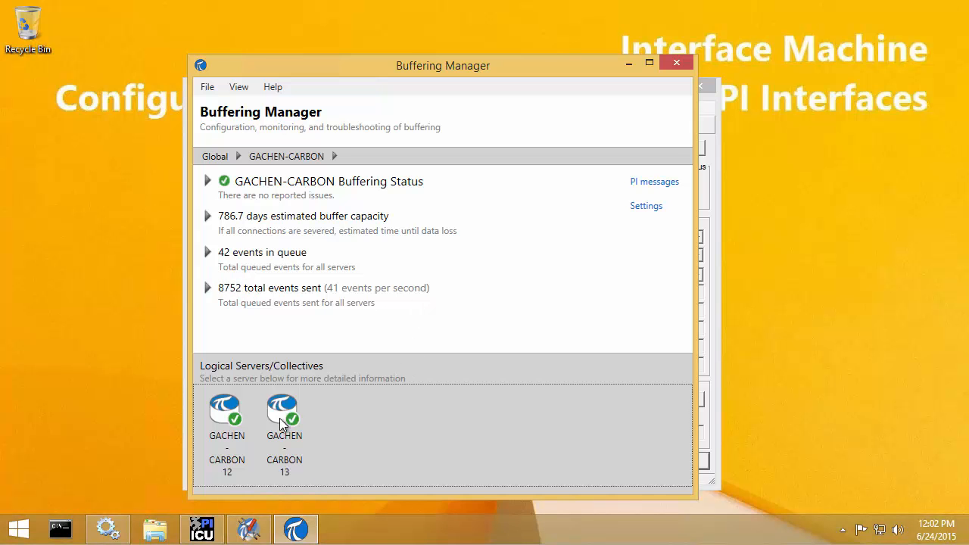
{"action": "left_click", "coordinate": [217, 412]}
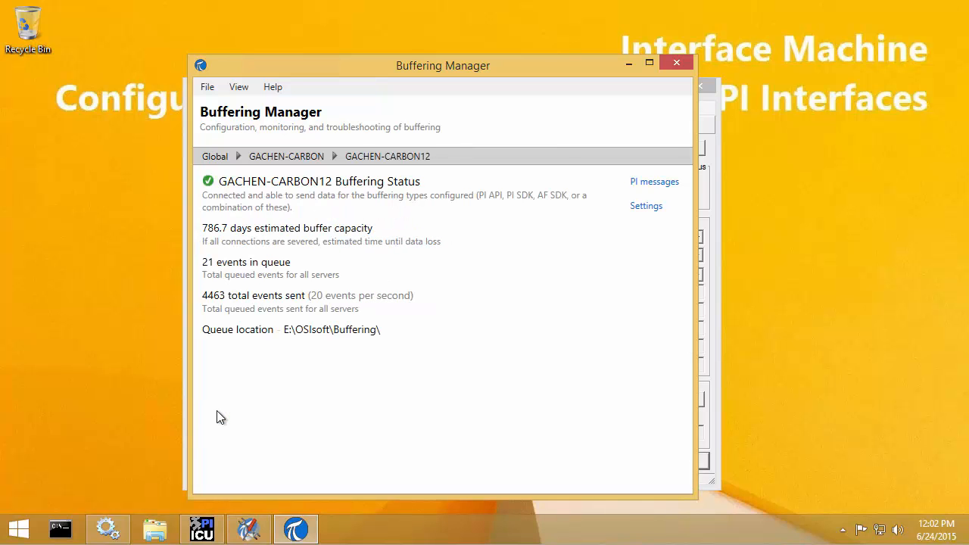
{"action": "left_click_drag", "start_coordinate": [197, 287], "coordinate": [231, 305]}
Step: Return to Global and open GACHEN-GRAPHITE's status, showing 0 total events sent
{"action": "left_click", "coordinate": [221, 156]}
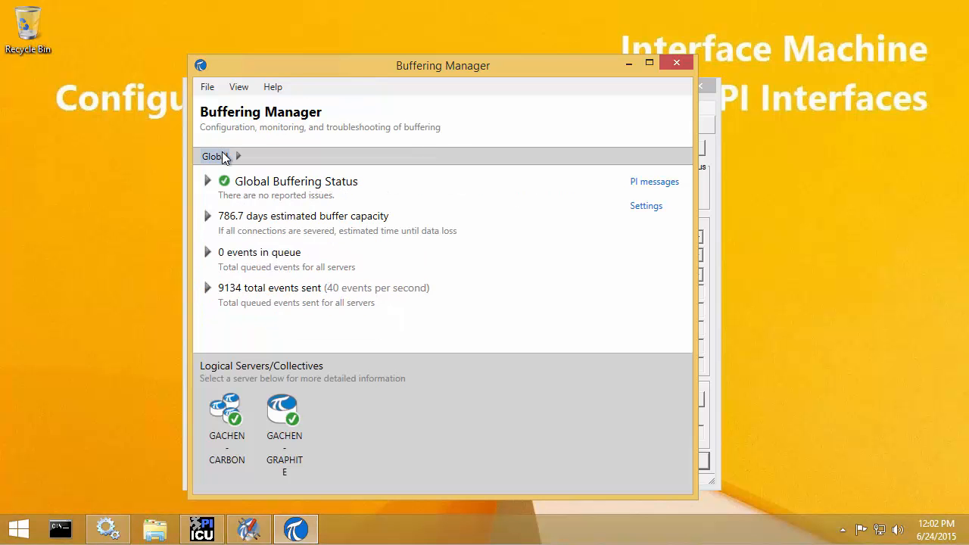
{"action": "left_click", "coordinate": [286, 429]}
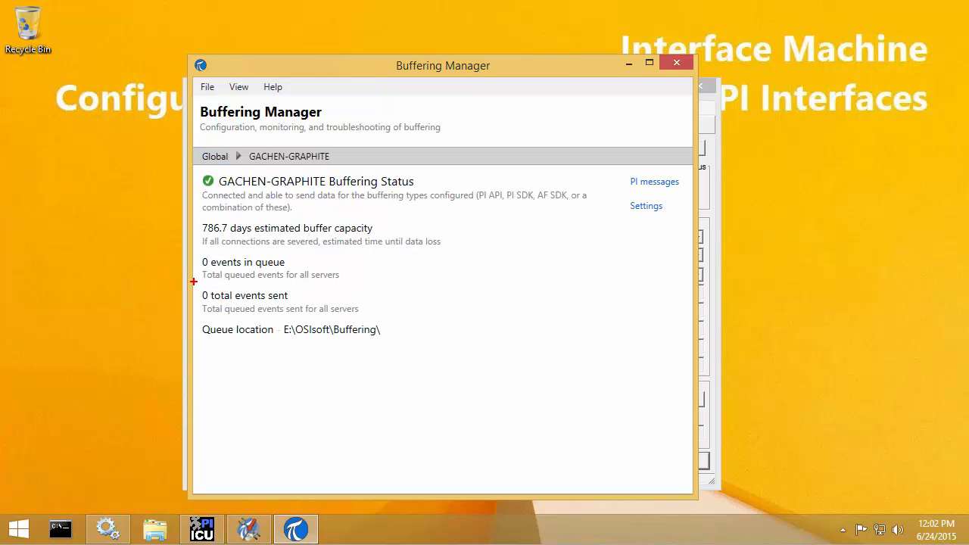
{"action": "left_click_drag", "start_coordinate": [196, 282], "coordinate": [301, 308]}
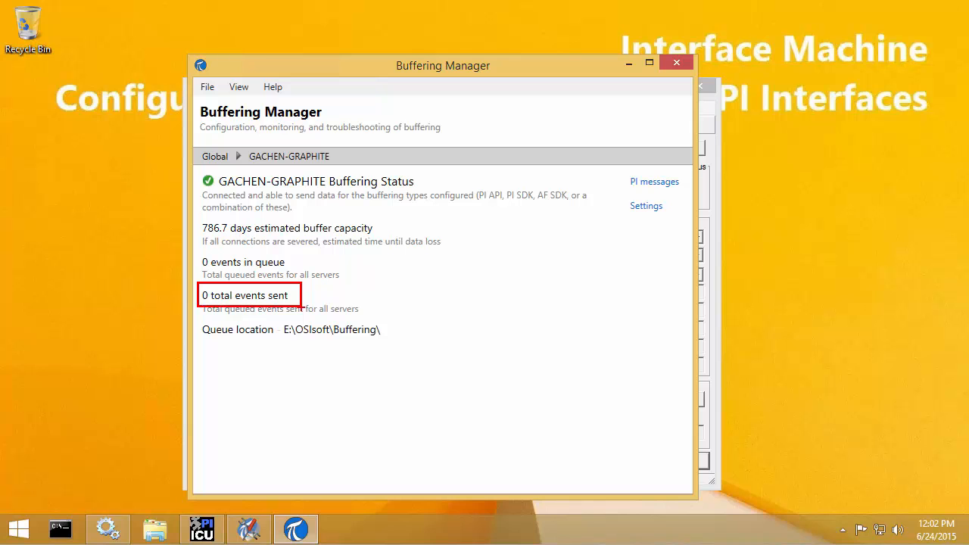
{"action": "key", "text": "Escape"}
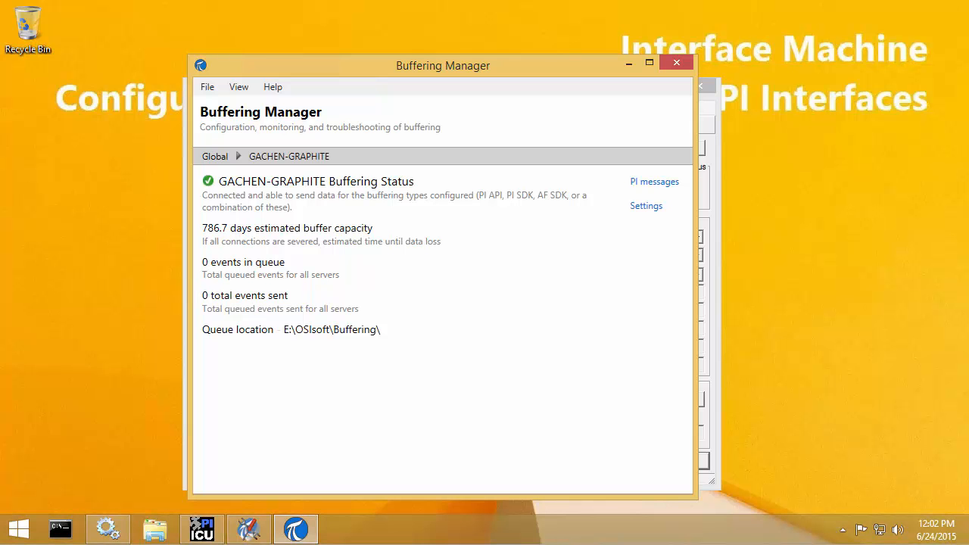
Step: Restart the opcint2 interface service so GACHEN-GRAPHITE reports 1911 events sent at 14/s
{"action": "mouse_move", "coordinate": [209, 534]}
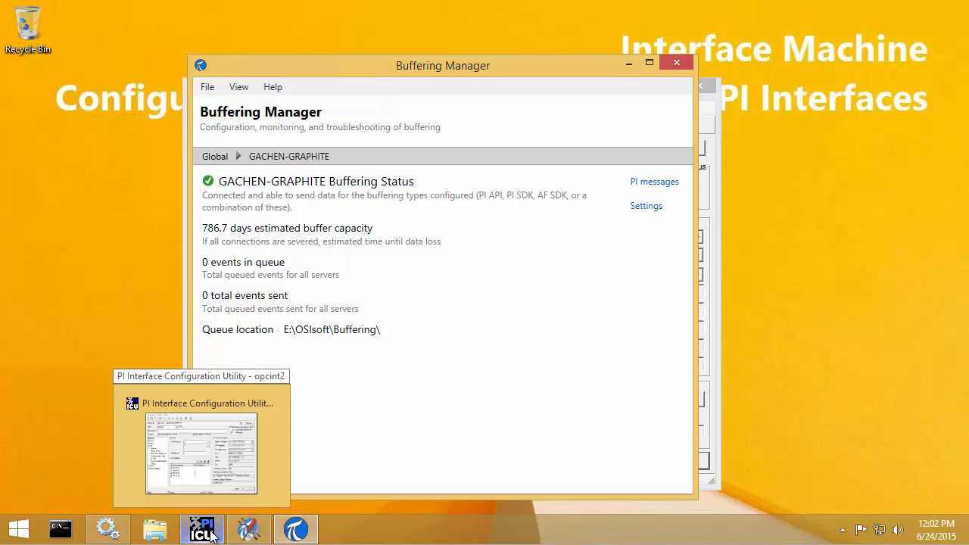
{"action": "left_click", "coordinate": [211, 536]}
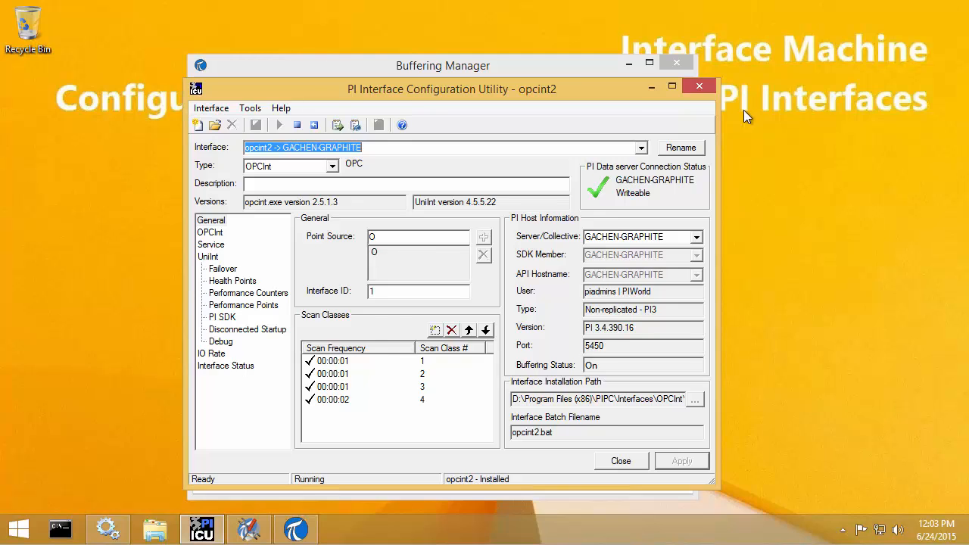
{"action": "left_click_drag", "start_coordinate": [509, 90], "coordinate": [745, 111]}
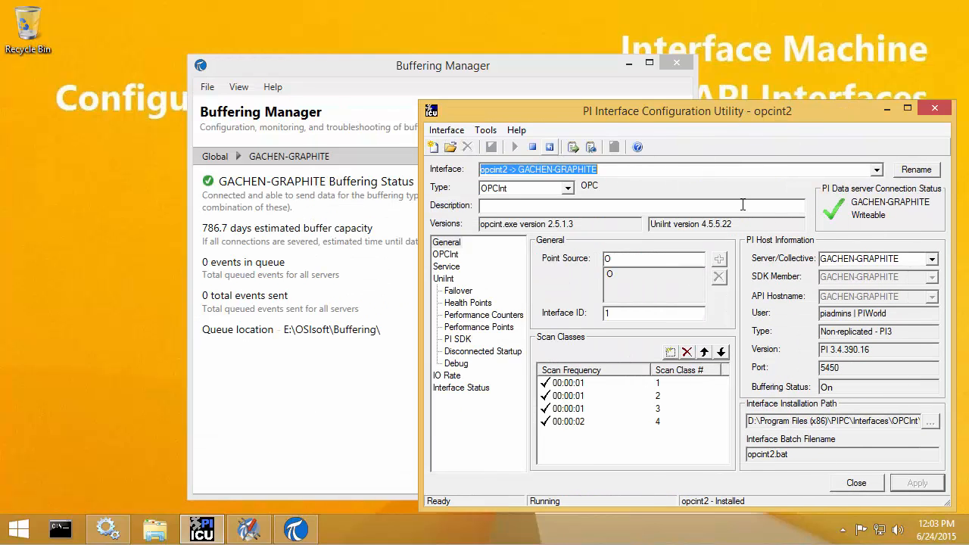
{"action": "left_click", "coordinate": [550, 147]}
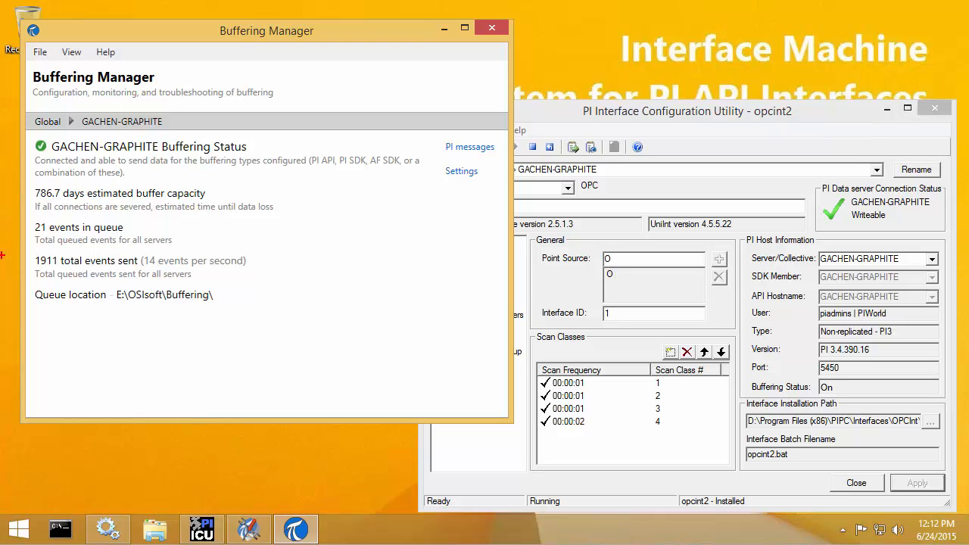
{"action": "mouse_move", "coordinate": [33, 249]}
{"action": "left_mouse_down"}
{"action": "mouse_move", "coordinate": [64, 271]}
{"action": "mouse_move", "coordinate": [144, 270]}
{"action": "left_mouse_up"}
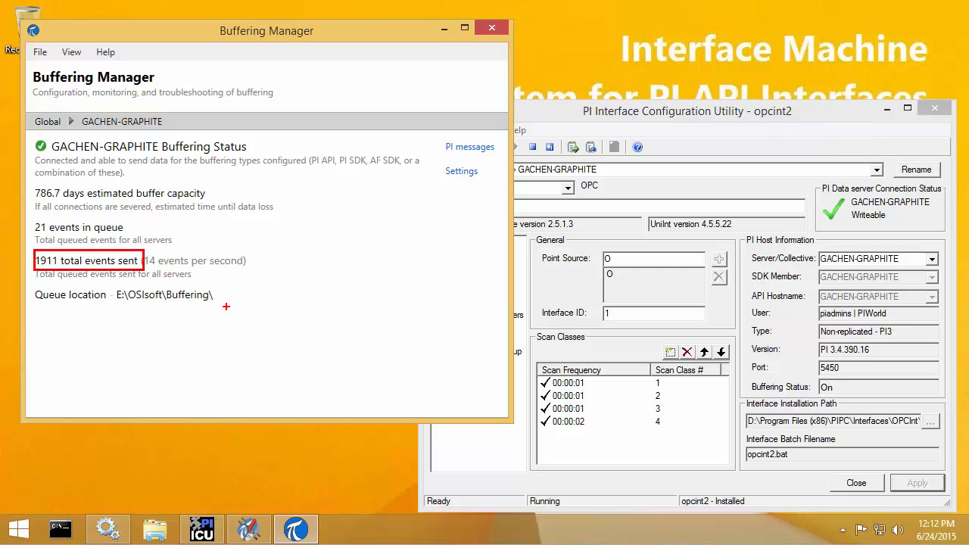
{"action": "key", "text": "Escape"}
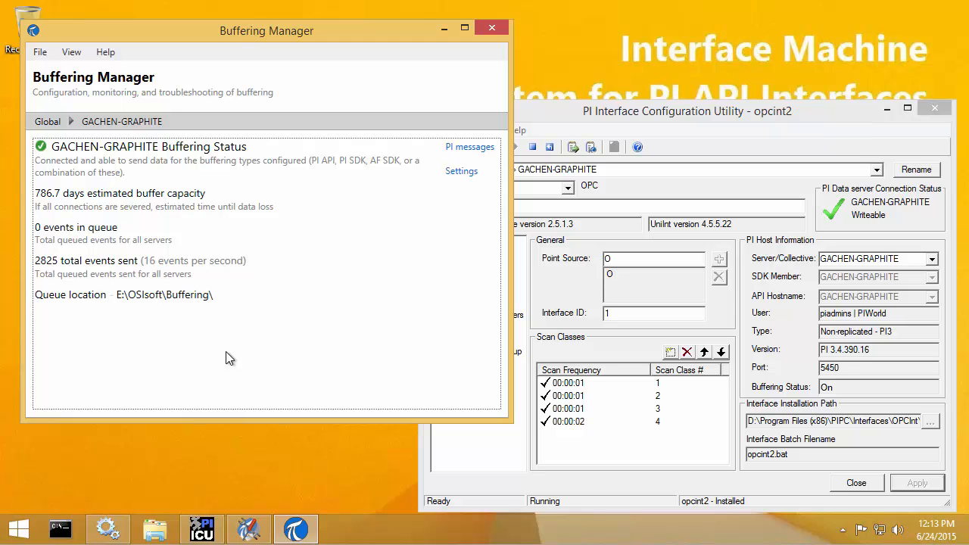
Step: Search Start for 'this pc' and choose Manage on This PC to launch Computer Management
{"action": "left_click", "coordinate": [13, 530]}
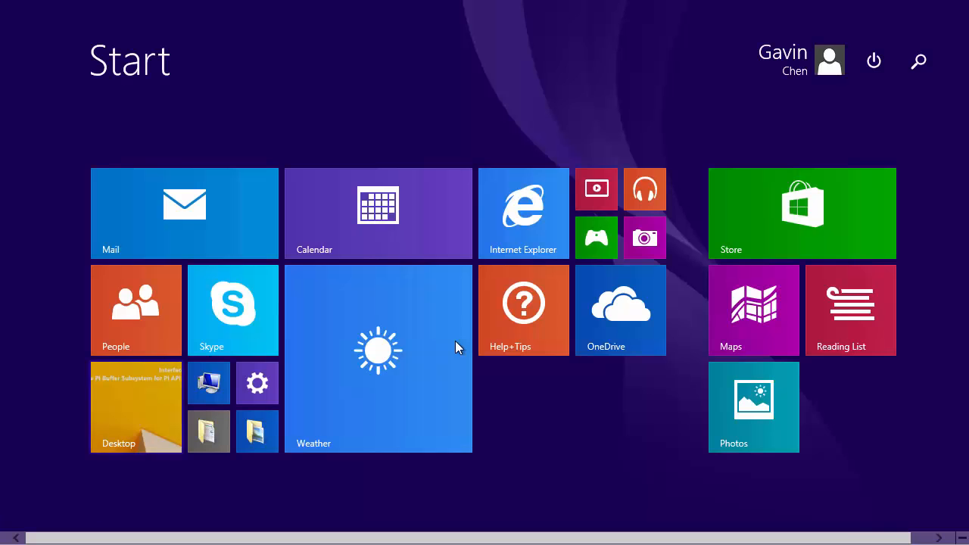
{"action": "type", "text": "this pc"}
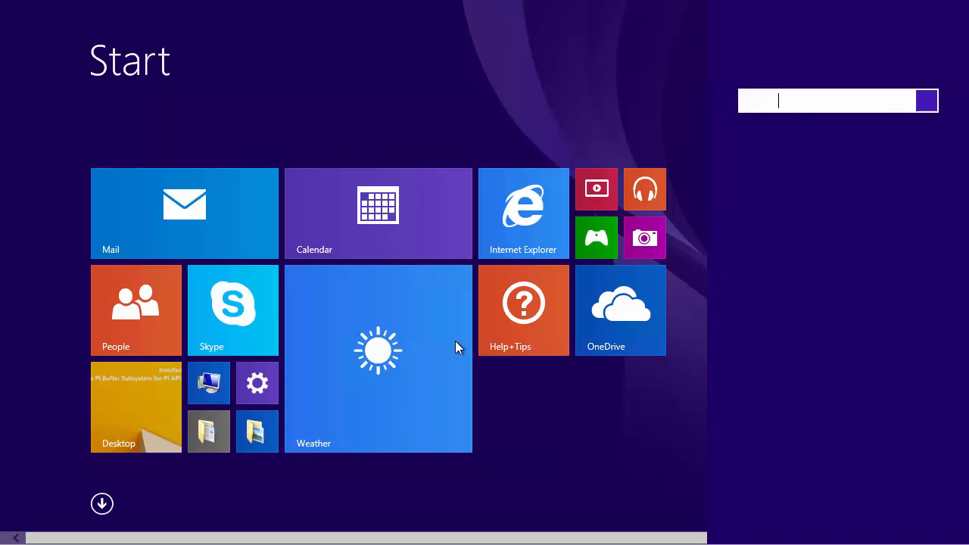
{"action": "right_click", "coordinate": [806, 144]}
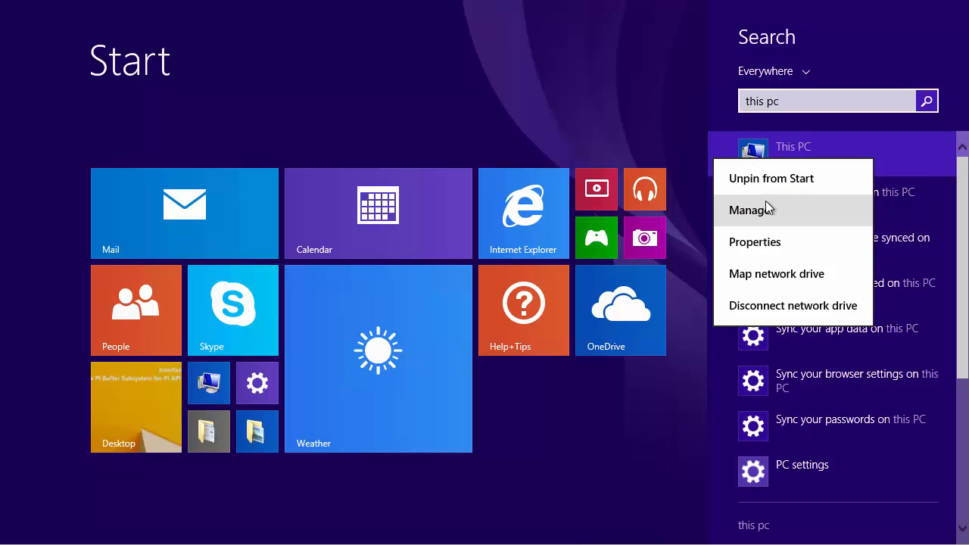
{"action": "left_click", "coordinate": [801, 208]}
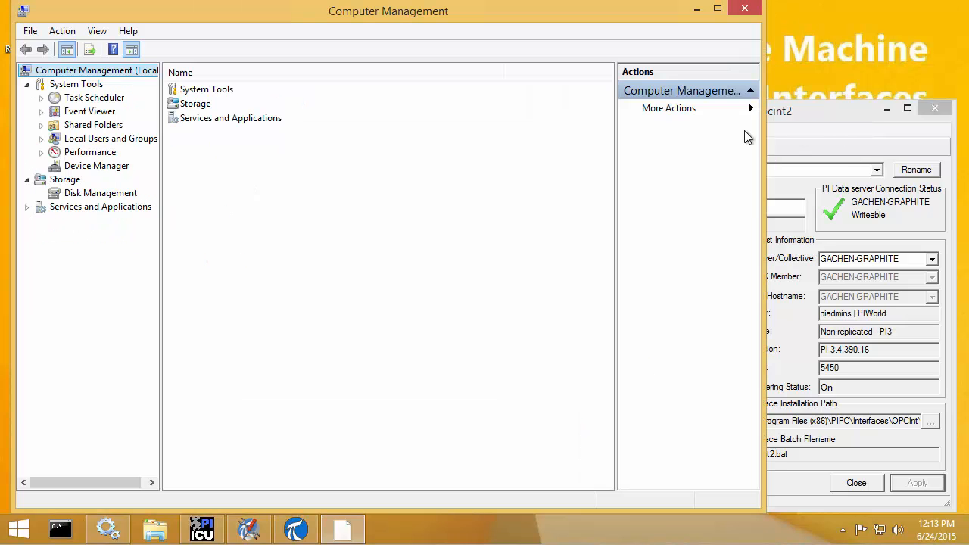
Step: Open the PI Buffering Administrators group's properties under Local Users and Groups > Groups
{"action": "left_click_drag", "start_coordinate": [385, 6], "coordinate": [447, 21]}
{"action": "left_click", "coordinate": [158, 144]}
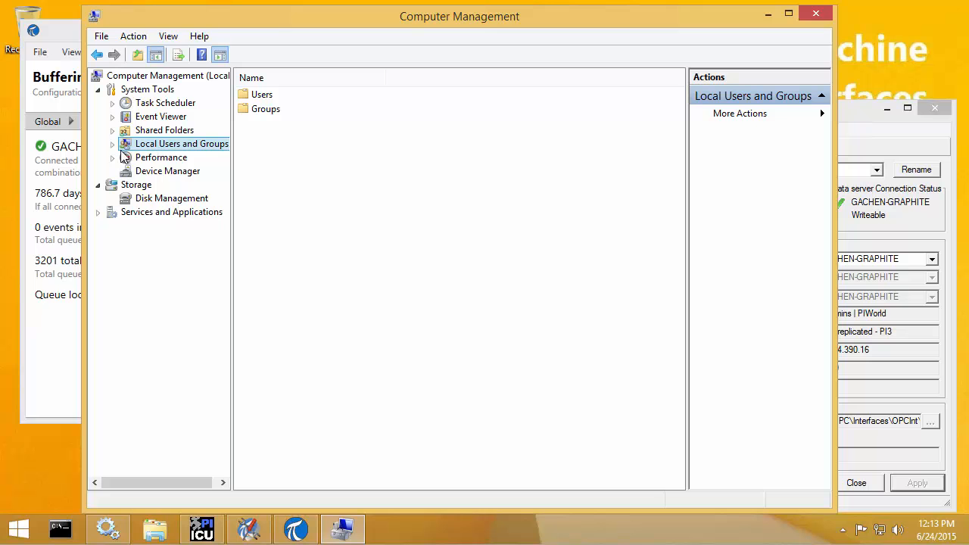
{"action": "left_click", "coordinate": [113, 145]}
{"action": "left_click", "coordinate": [160, 172]}
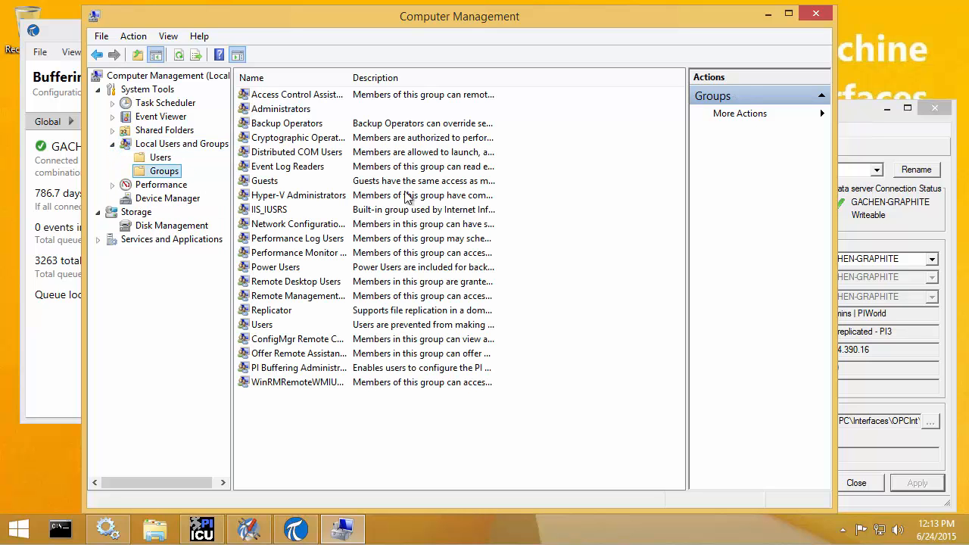
{"action": "left_click", "coordinate": [280, 368]}
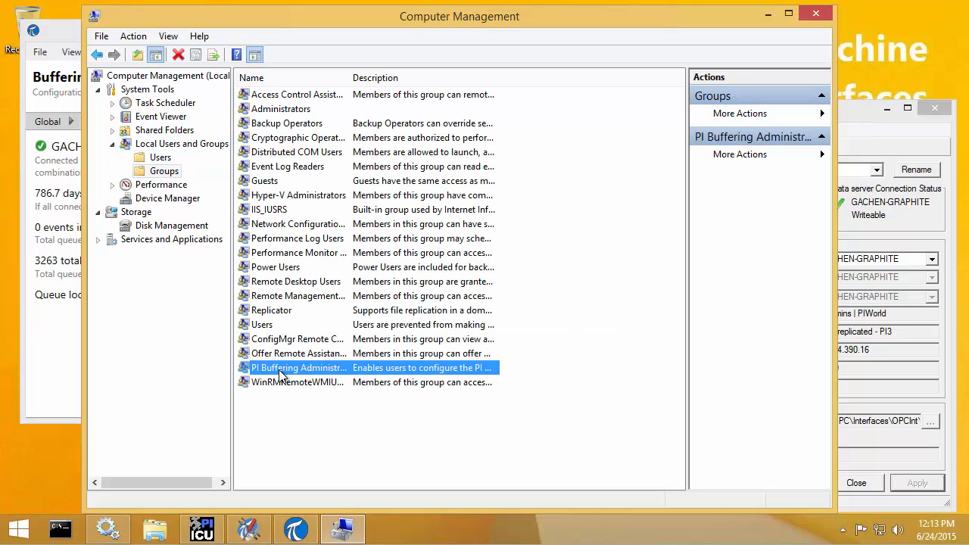
{"action": "double_click", "coordinate": [280, 371]}
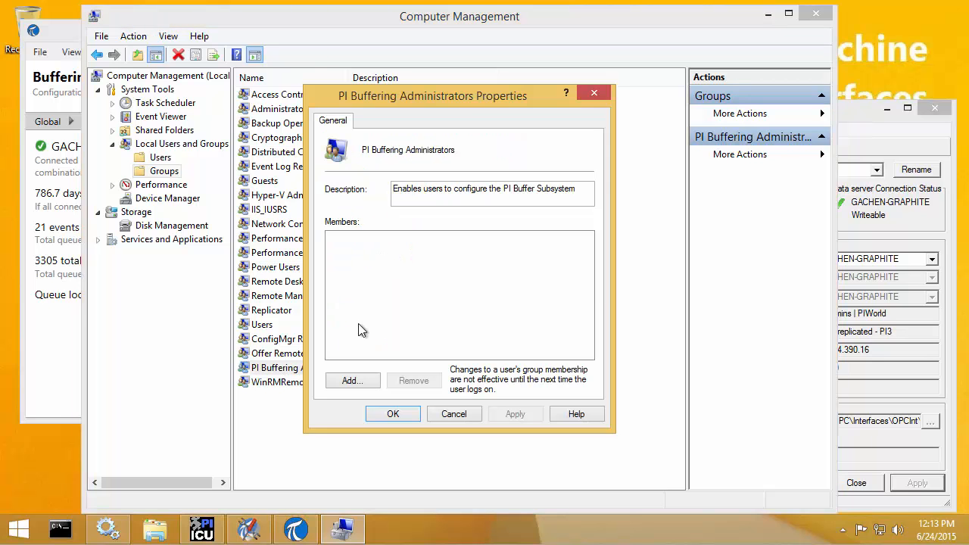
Step: Add the user's domain account as a member and save the group membership
{"action": "left_click", "coordinate": [348, 381]}
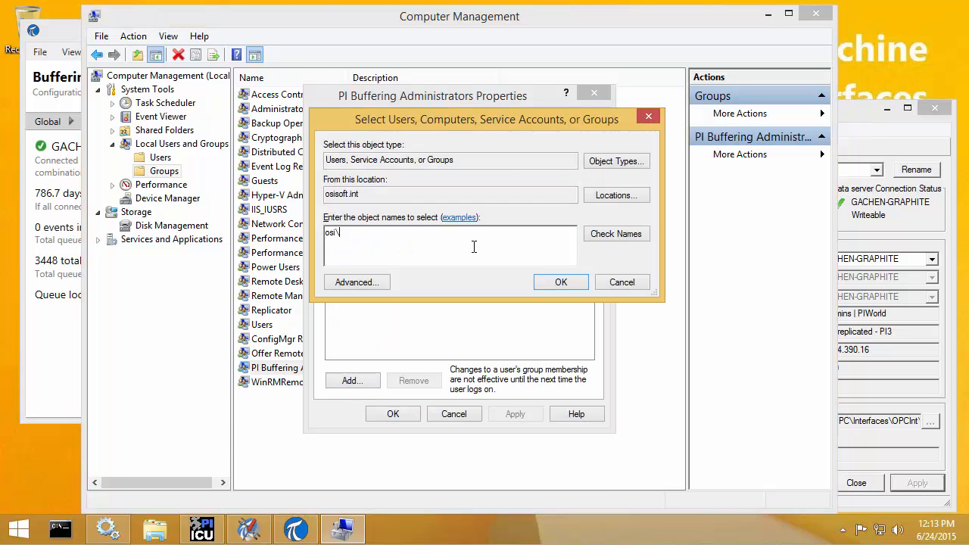
{"action": "left_click", "coordinate": [556, 283]}
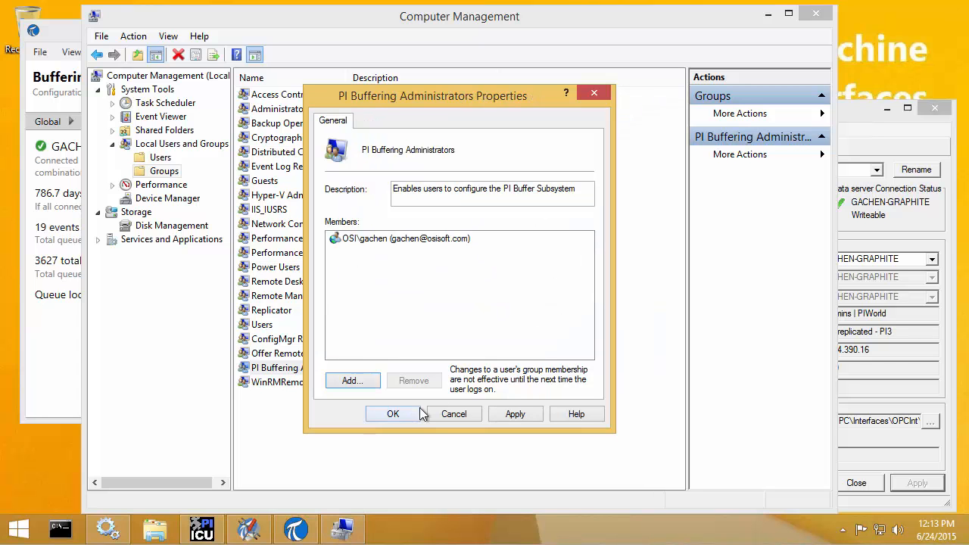
{"action": "left_click", "coordinate": [393, 414]}
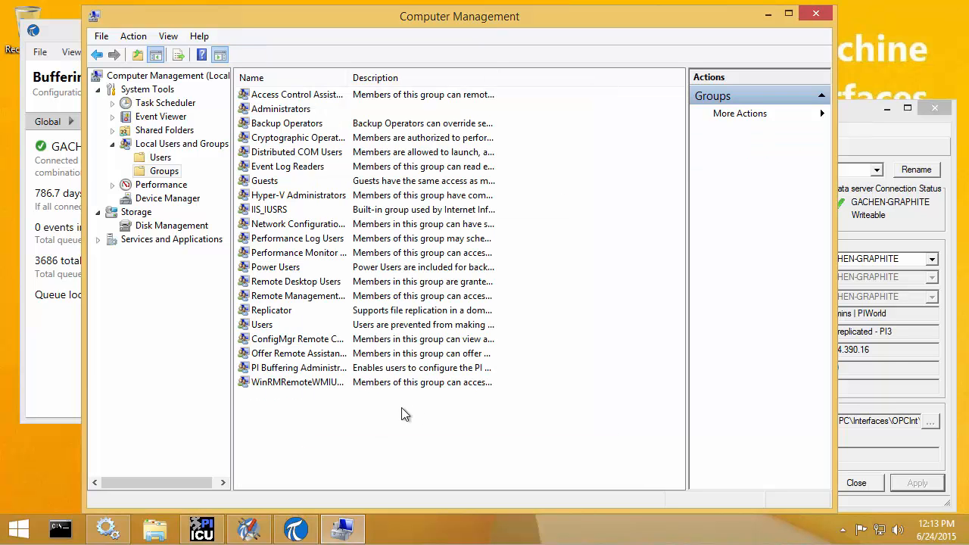